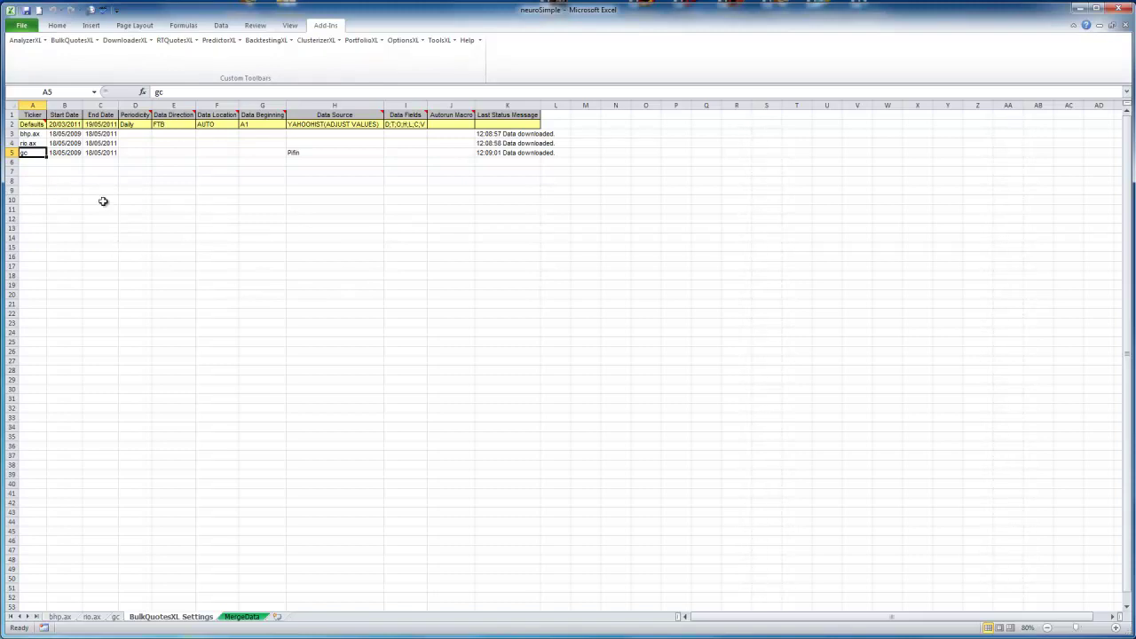
Step: Review the three tickers in the BulkQuotesXL settings and look at the downloaded data on the bhp.ax, rio.ax and gc sheets
{"action": "left_click", "coordinate": [31, 143]}
{"action": "left_click", "coordinate": [34, 154]}
{"action": "left_click", "coordinate": [21, 134]}
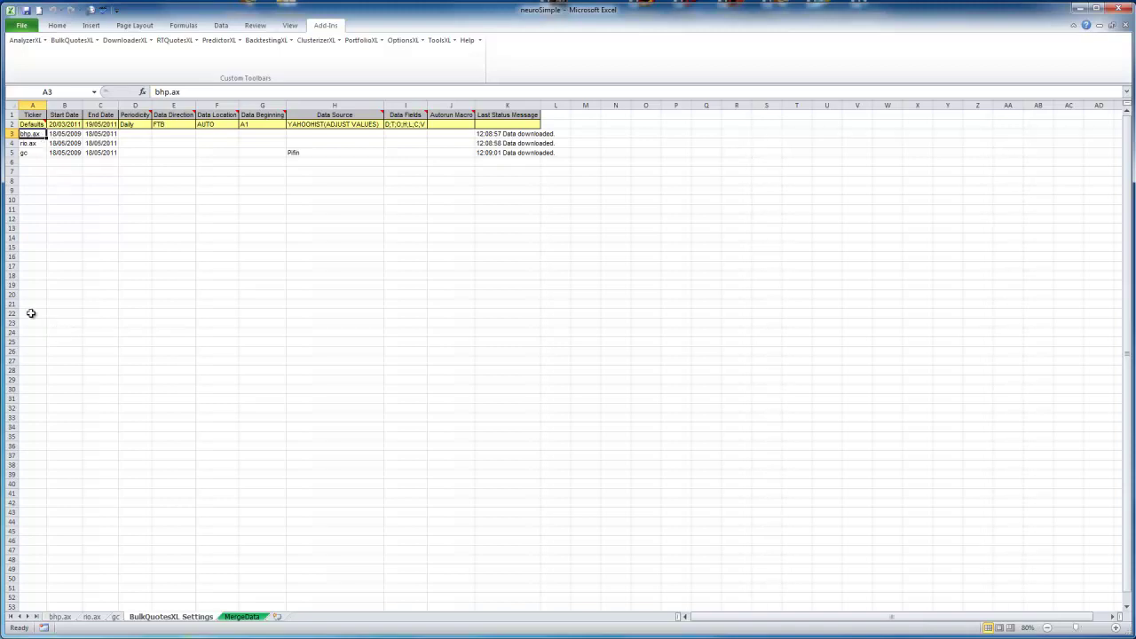
{"action": "left_click", "coordinate": [59, 617]}
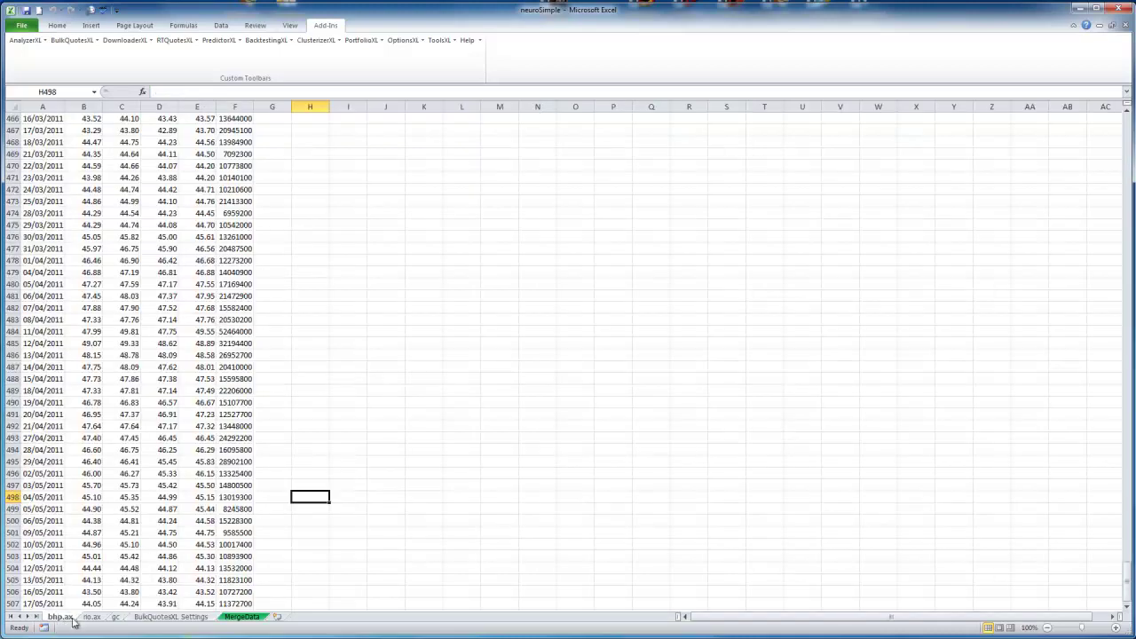
{"action": "left_click", "coordinate": [92, 616]}
{"action": "left_click", "coordinate": [115, 616]}
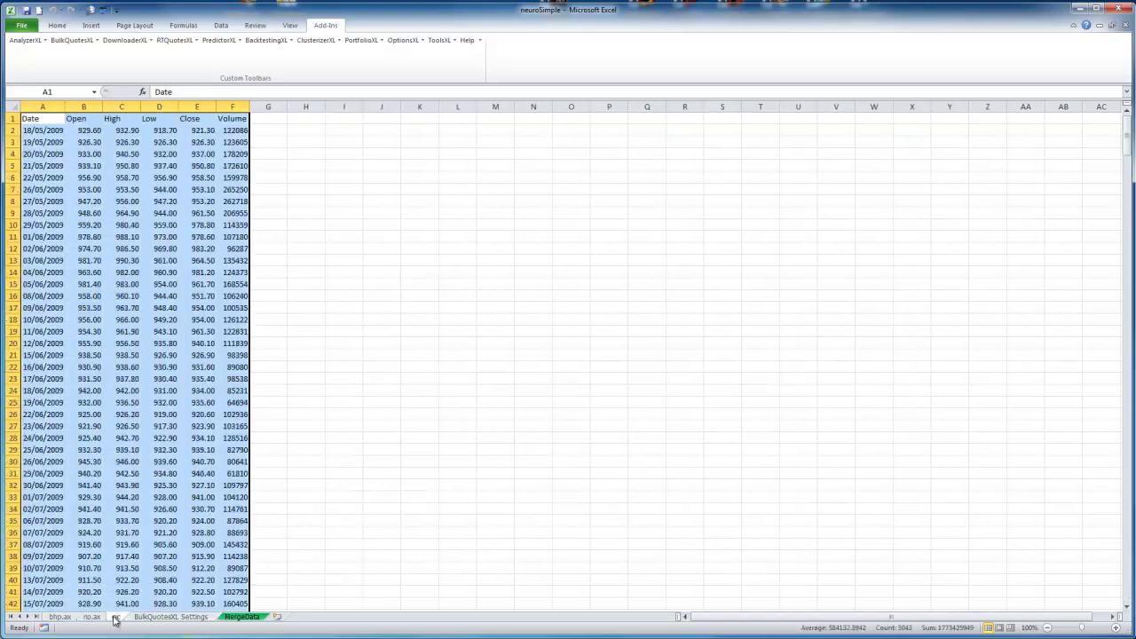
Step: Inspect the linked BHP, RIO and Gold price columns on the MergeData sheet
{"action": "left_click", "coordinate": [238, 618]}
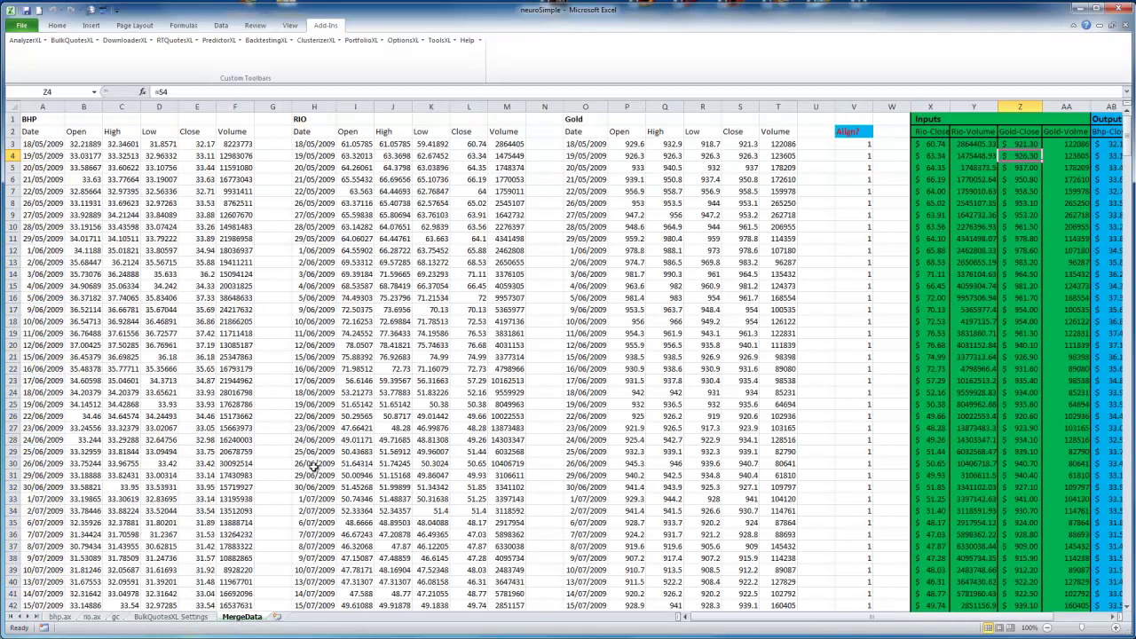
{"action": "left_click", "coordinate": [100, 133]}
{"action": "left_click", "coordinate": [345, 144]}
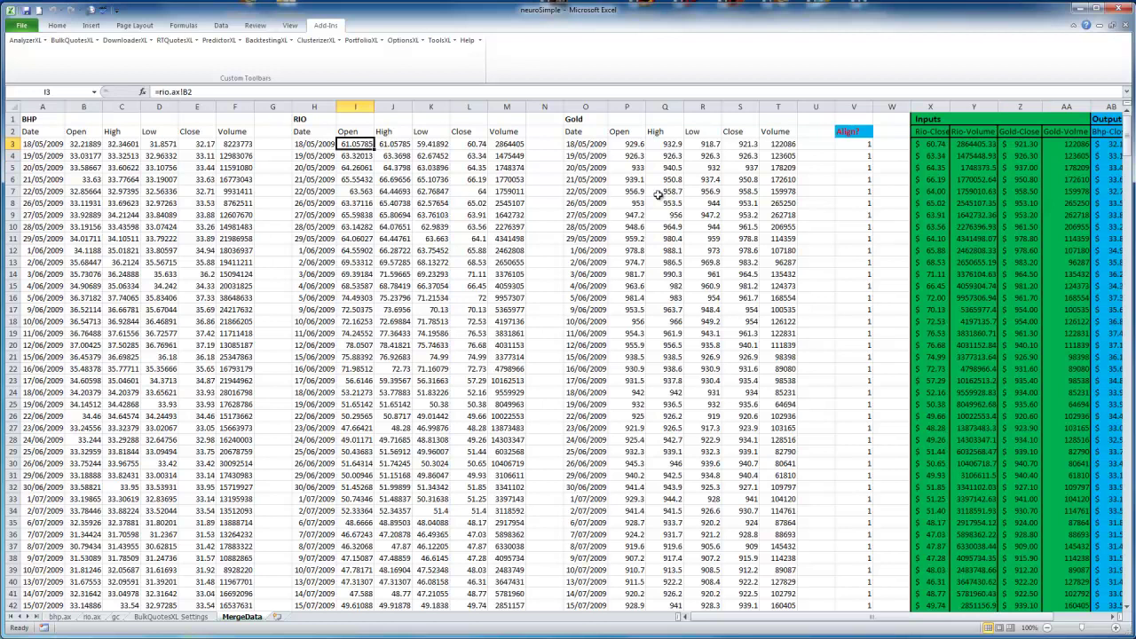
{"action": "left_click", "coordinate": [645, 170]}
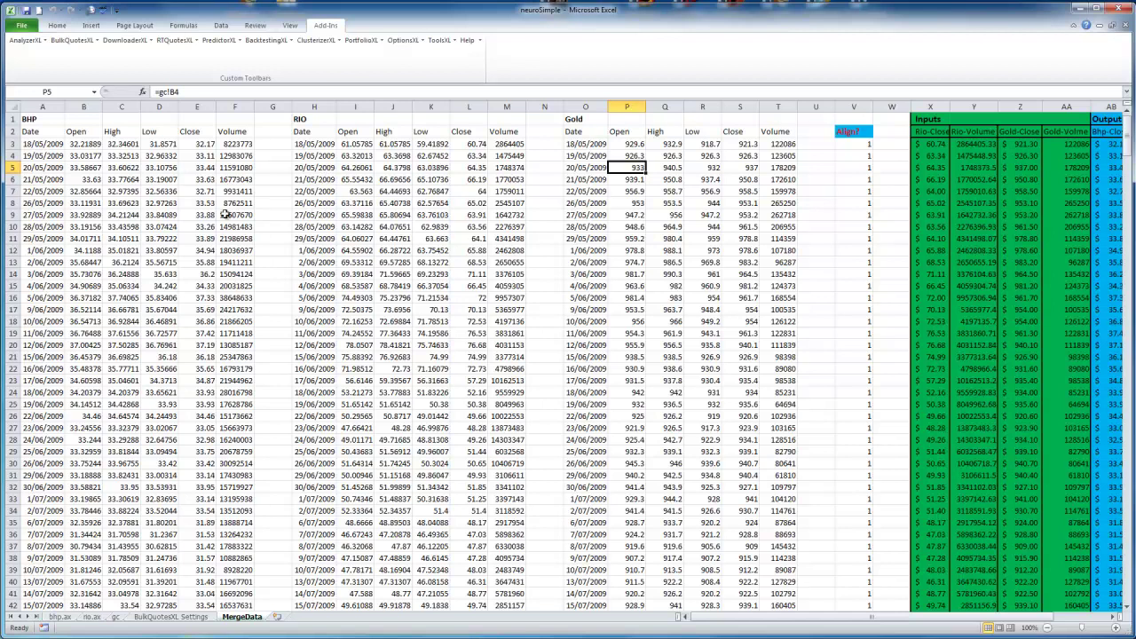
Step: Enter the formula =IF(O3=H3,1,0) in V3 under Align? to compare the Gold and RIO dates
{"action": "left_click", "coordinate": [854, 144]}
{"action": "type", "text": "=IF(O3=H3,1,0)"}
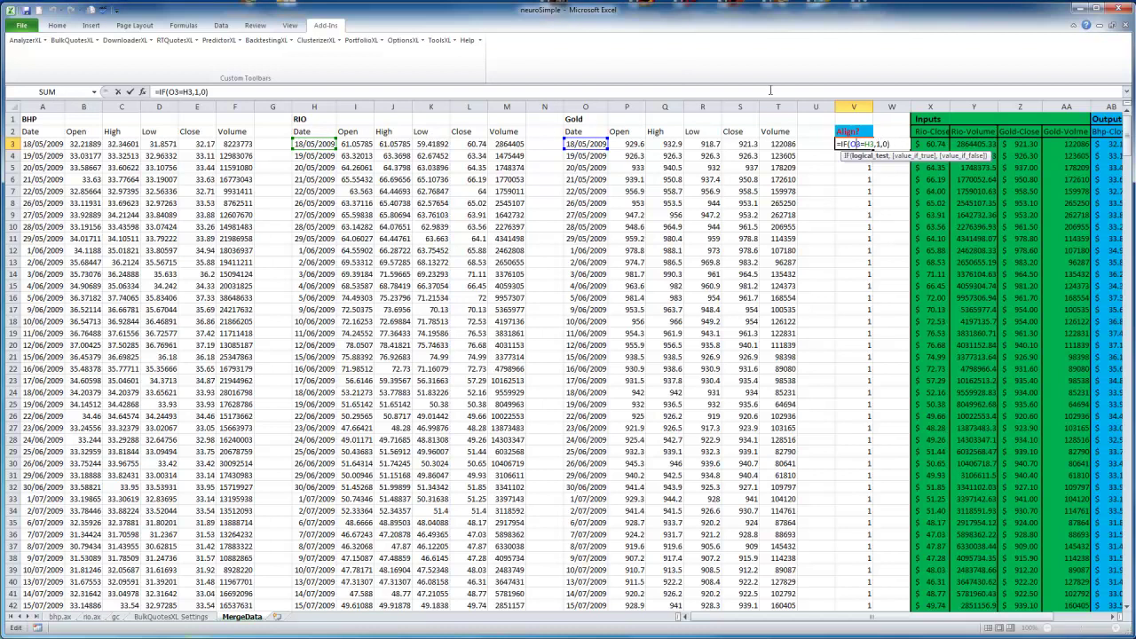
{"action": "key", "text": "Return"}
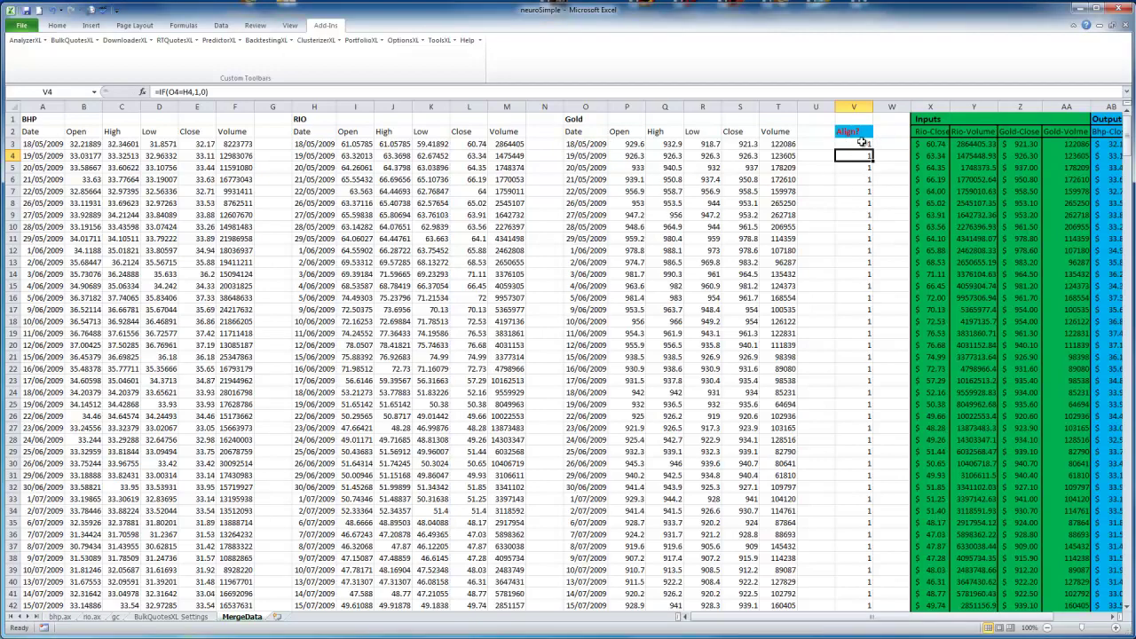
Step: Check the Align? column down through the rows for dates that do not match across the data sets
{"action": "left_click", "coordinate": [858, 191]}
{"action": "scroll", "coordinate": [859, 216], "scroll_direction": "down", "scroll_amount": 12}
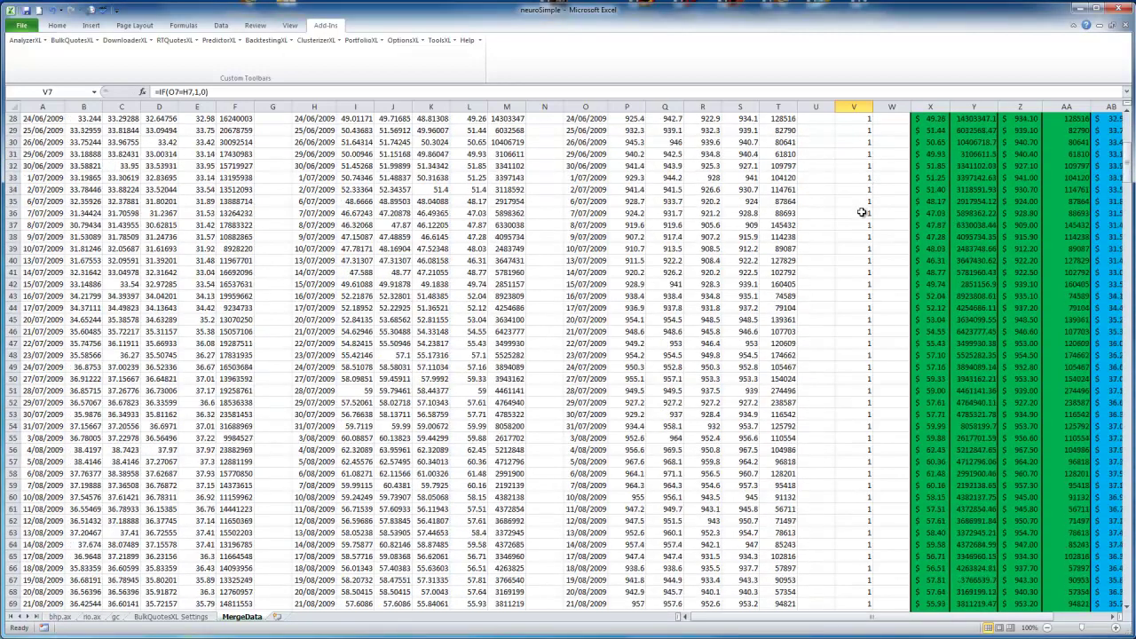
{"action": "scroll", "coordinate": [859, 216], "scroll_direction": "down", "scroll_amount": 15}
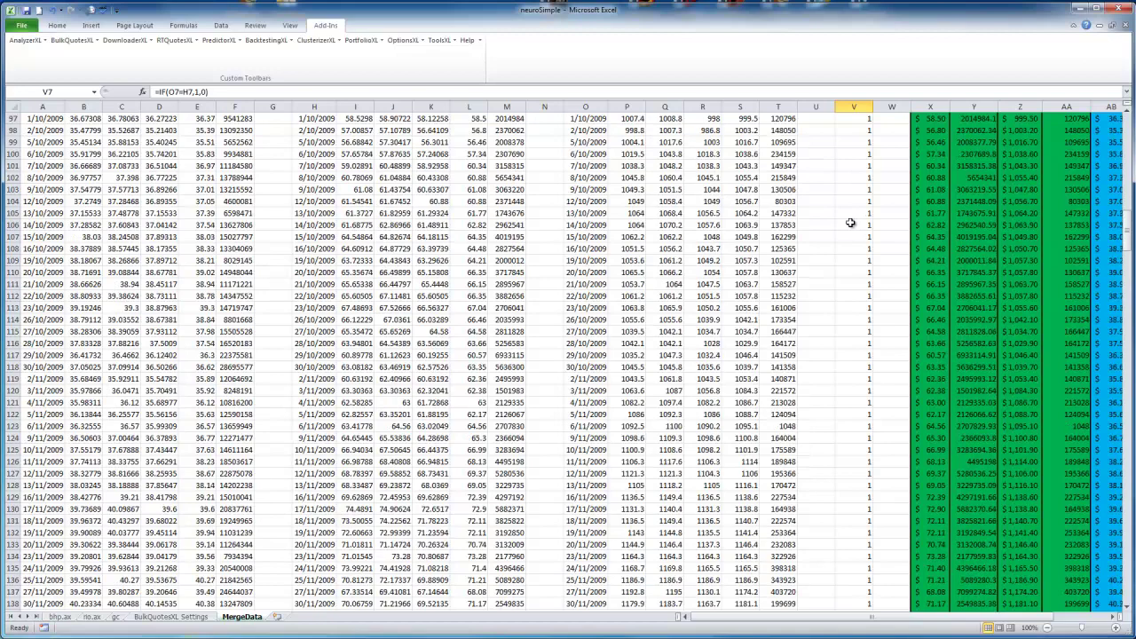
{"action": "scroll", "coordinate": [850, 228], "scroll_direction": "up", "scroll_amount": 20}
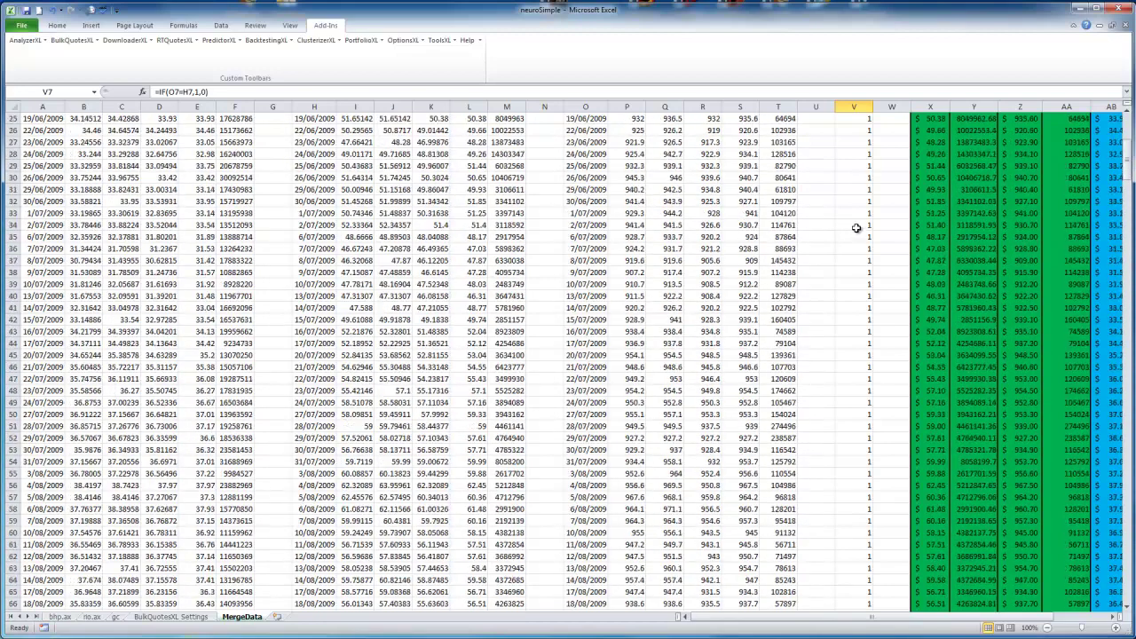
{"action": "scroll", "coordinate": [859, 220], "scroll_direction": "up", "scroll_amount": 3}
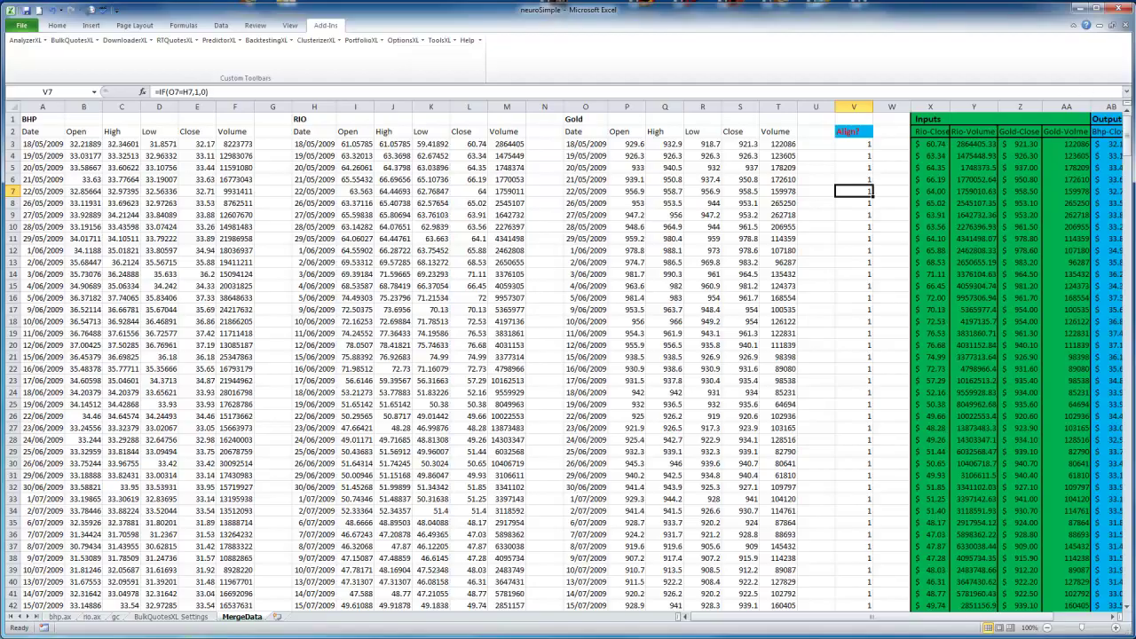
{"action": "mouse_move", "coordinate": [1129, 133]}
{"action": "left_mouse_down"}
{"action": "mouse_move", "coordinate": [1124, 340]}
{"action": "mouse_move", "coordinate": [1127, 124]}
{"action": "left_mouse_up"}
{"action": "left_click", "coordinate": [808, 237]}
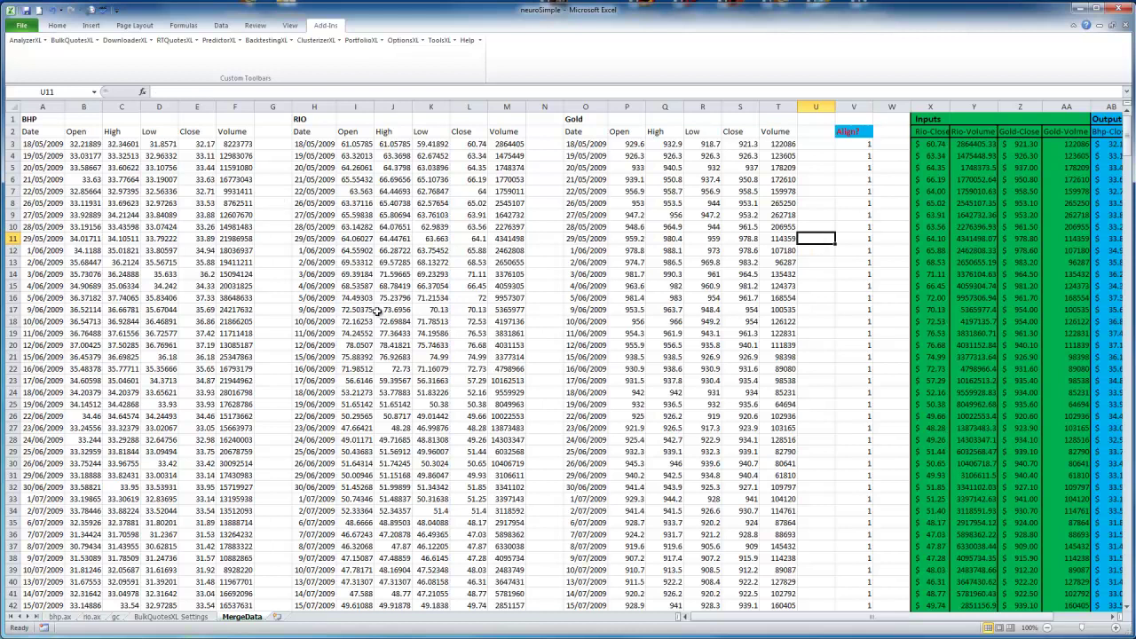
{"action": "left_click", "coordinate": [300, 270]}
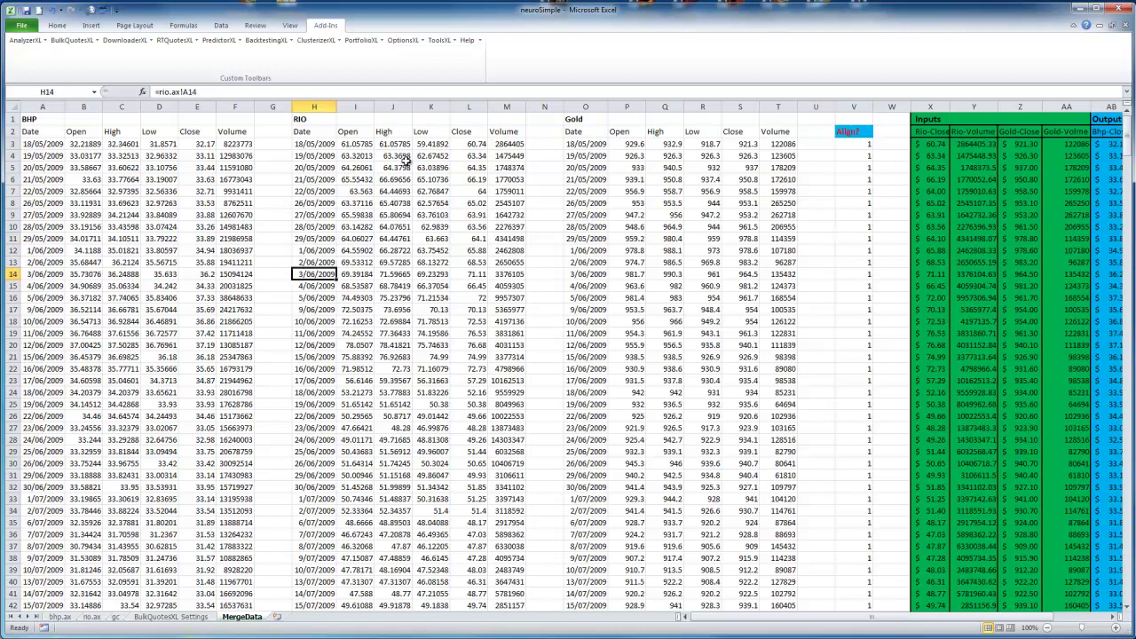
Step: Examine the green Inputs columns with RIO and Gold close and volume, beside the blue BHP close Output column
{"action": "left_click_drag", "start_coordinate": [946, 621], "coordinate": [960, 619]}
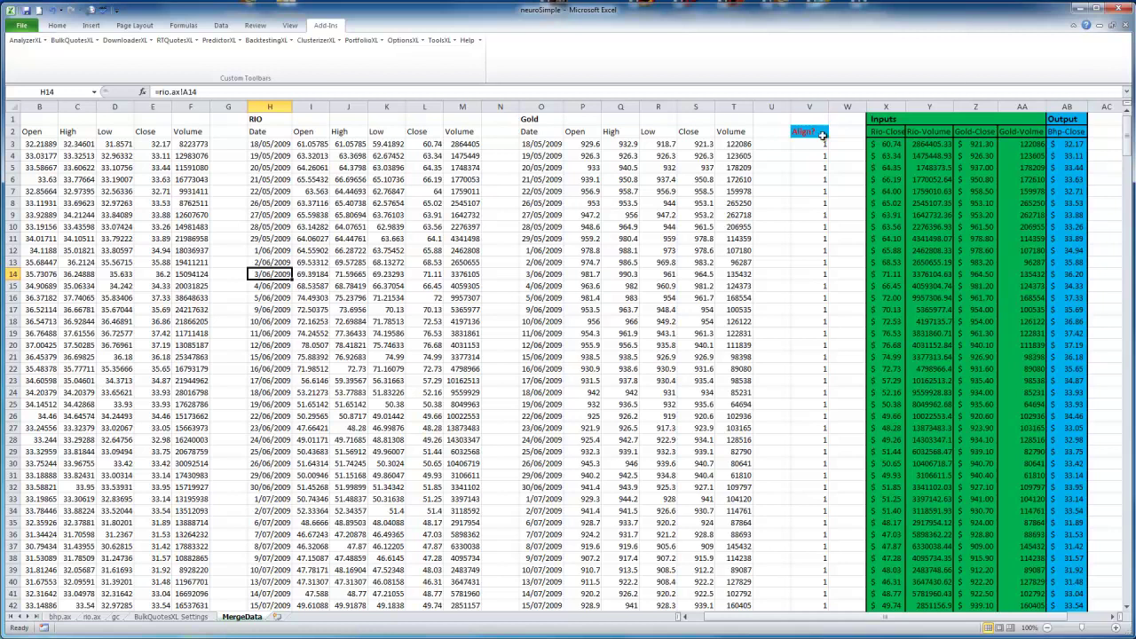
{"action": "left_click", "coordinate": [895, 237]}
{"action": "left_click", "coordinate": [940, 154]}
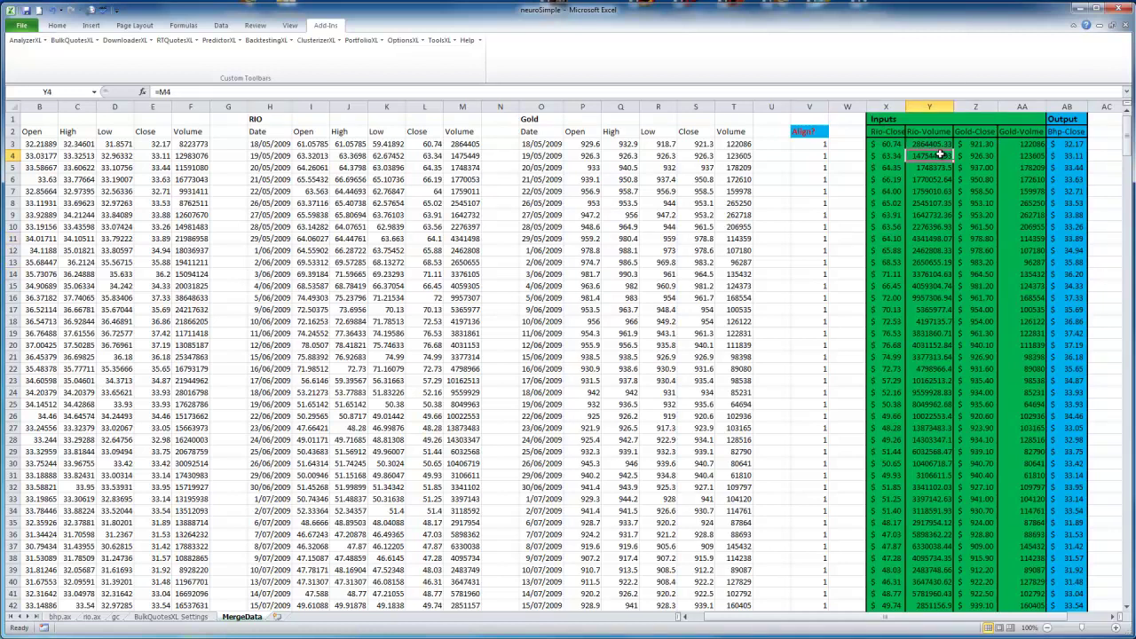
{"action": "left_click", "coordinate": [980, 152]}
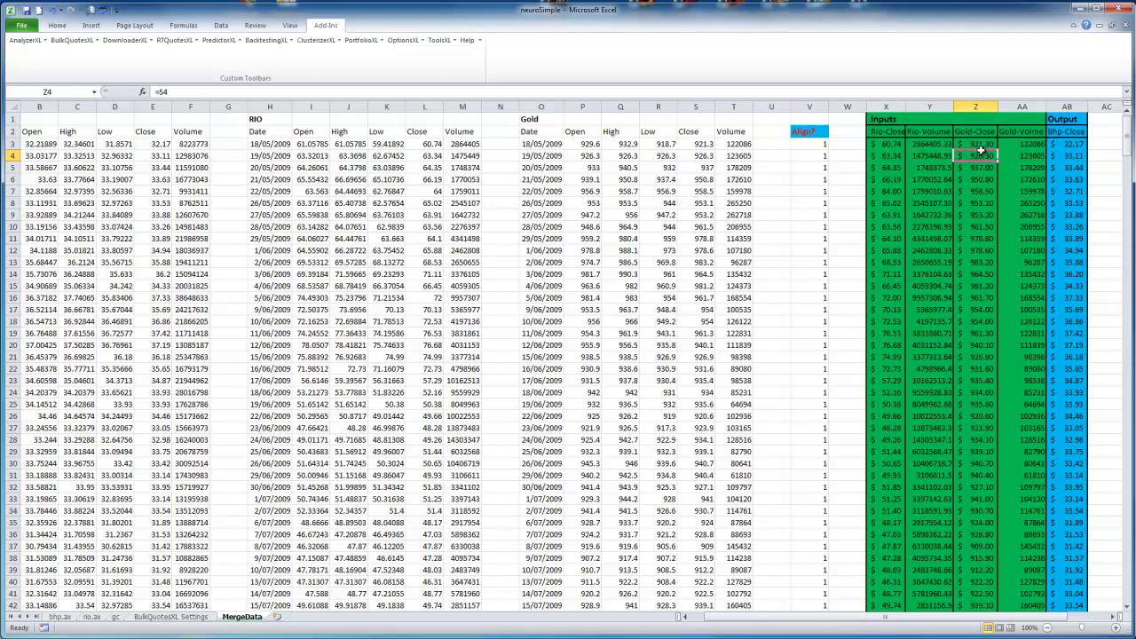
{"action": "left_click", "coordinate": [1034, 192]}
{"action": "left_click", "coordinate": [934, 217]}
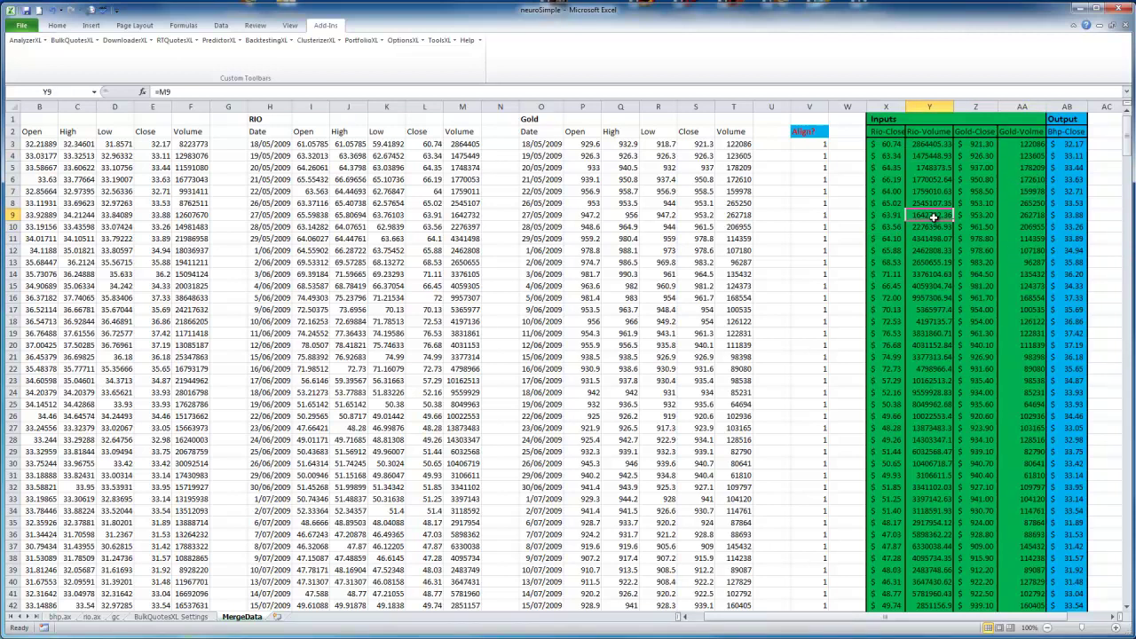
{"action": "scroll", "coordinate": [945, 270], "scroll_direction": "down", "scroll_amount": 4}
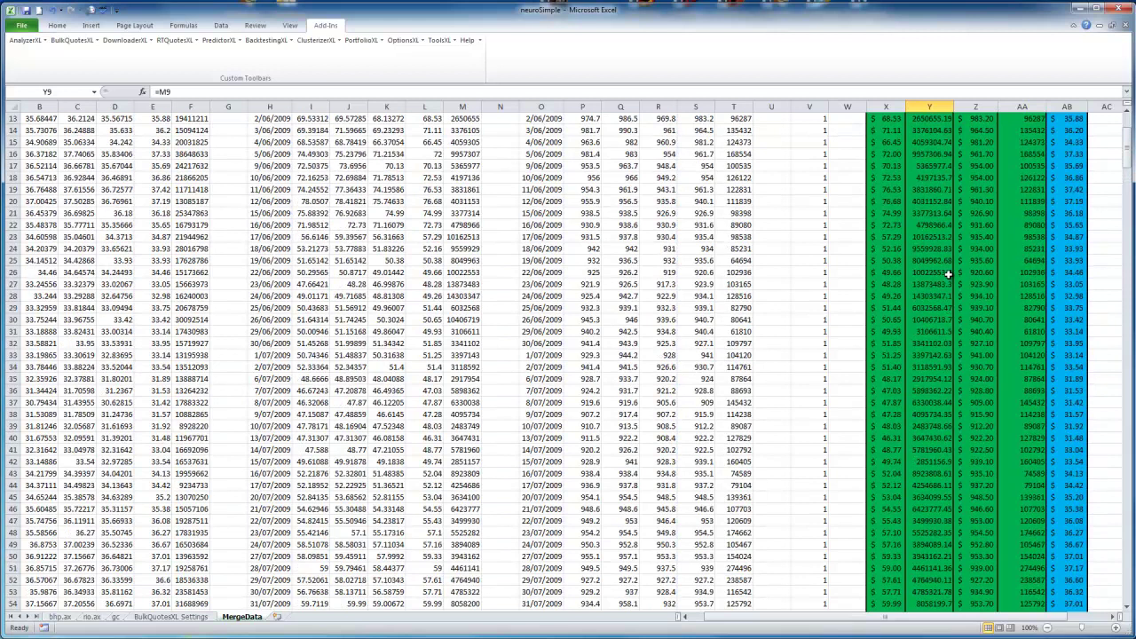
{"action": "scroll", "coordinate": [947, 275], "scroll_direction": "up", "scroll_amount": 4}
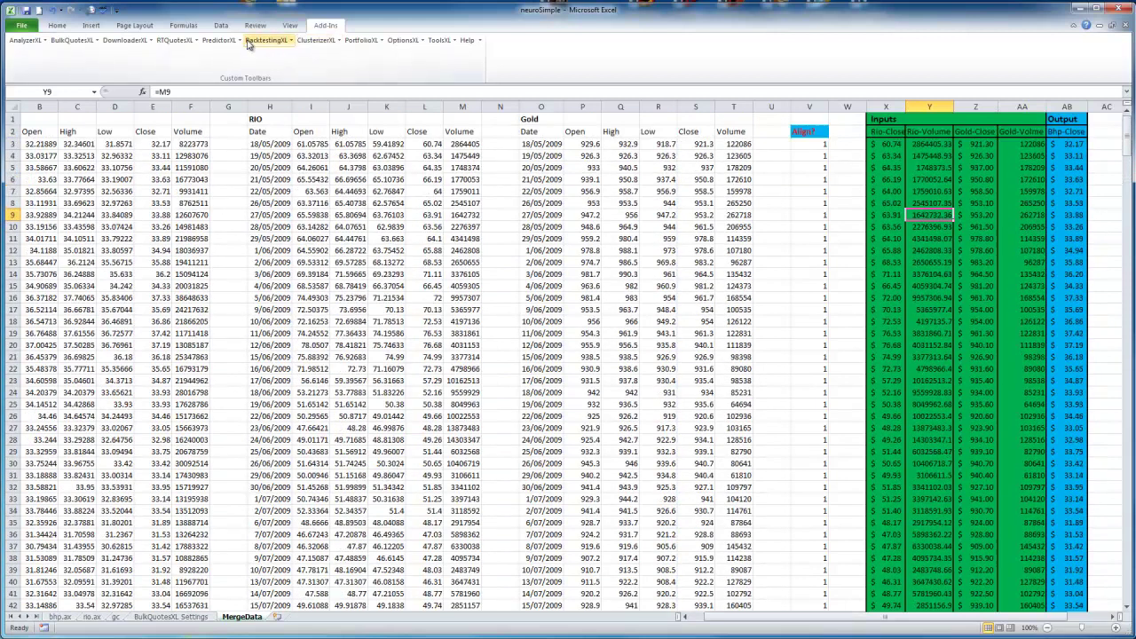
Step: Open NeuroXL Predictor and set its training inputs to the range X3:AA479 on MergeData
{"action": "left_click", "coordinate": [220, 39]}
{"action": "left_click", "coordinate": [204, 48]}
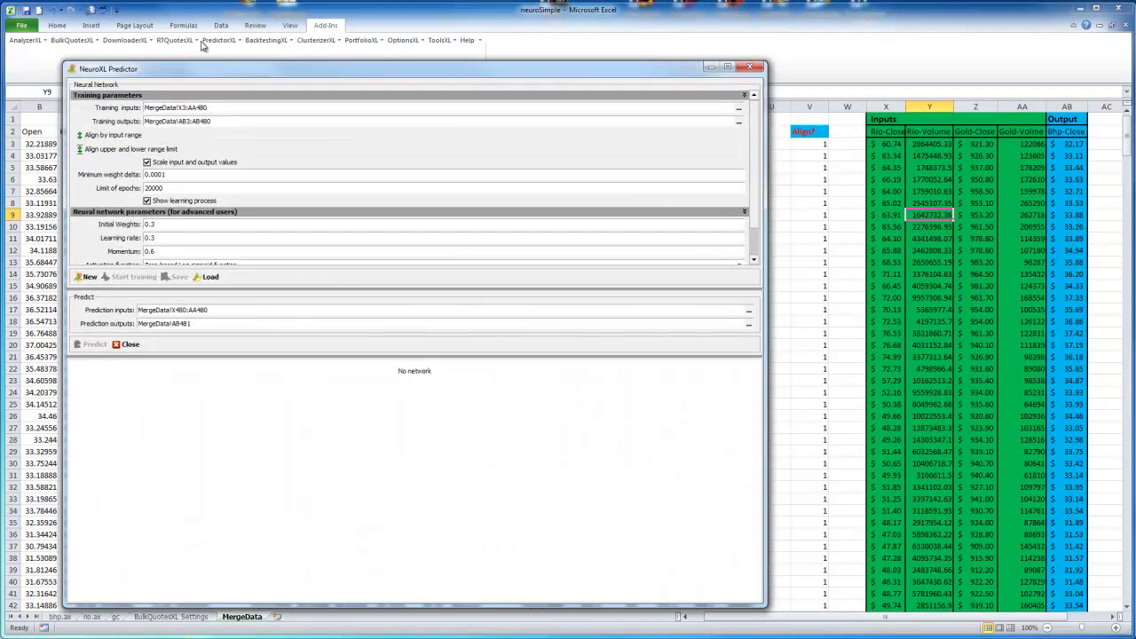
{"action": "left_click", "coordinate": [739, 110]}
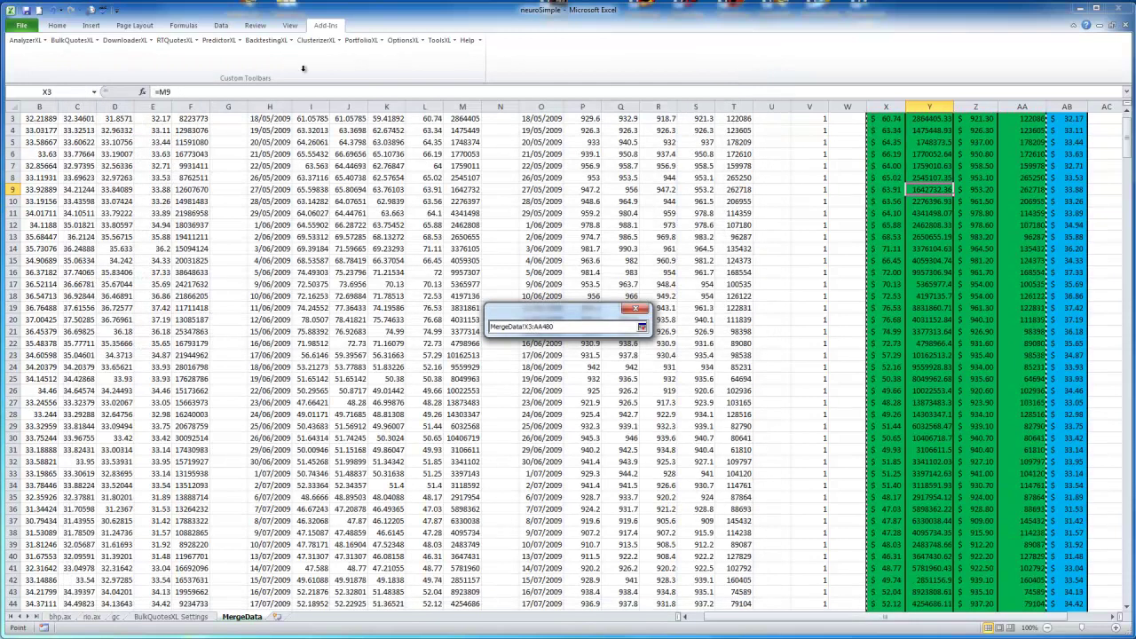
{"action": "scroll", "coordinate": [1125, 133], "scroll_direction": "up", "scroll_amount": 1}
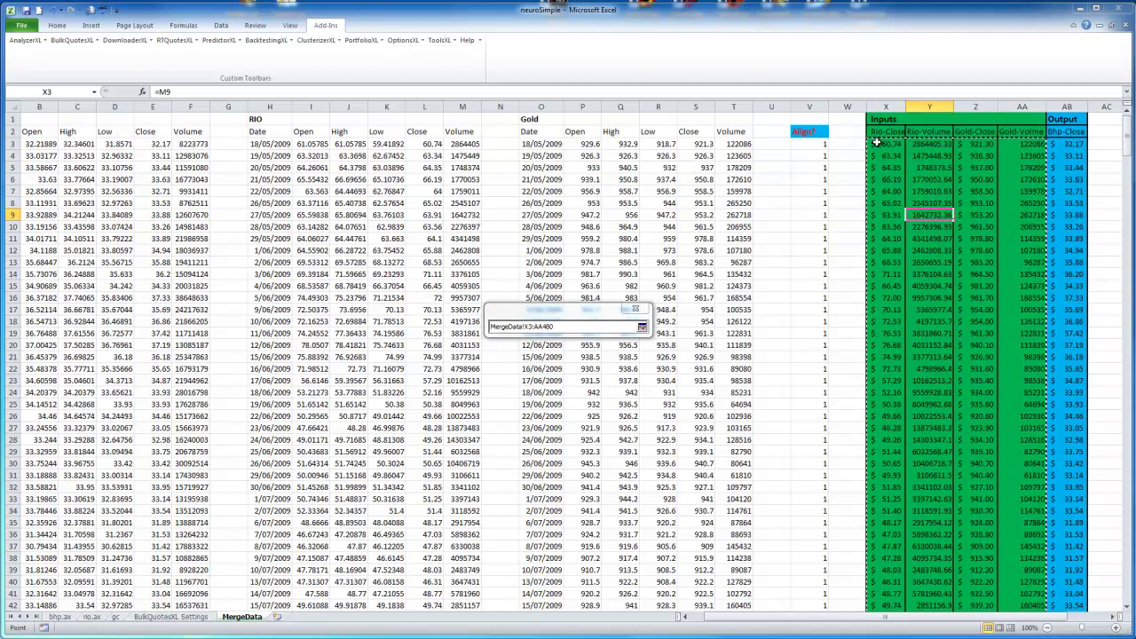
{"action": "left_click_drag", "start_coordinate": [875, 142], "coordinate": [1047, 556]}
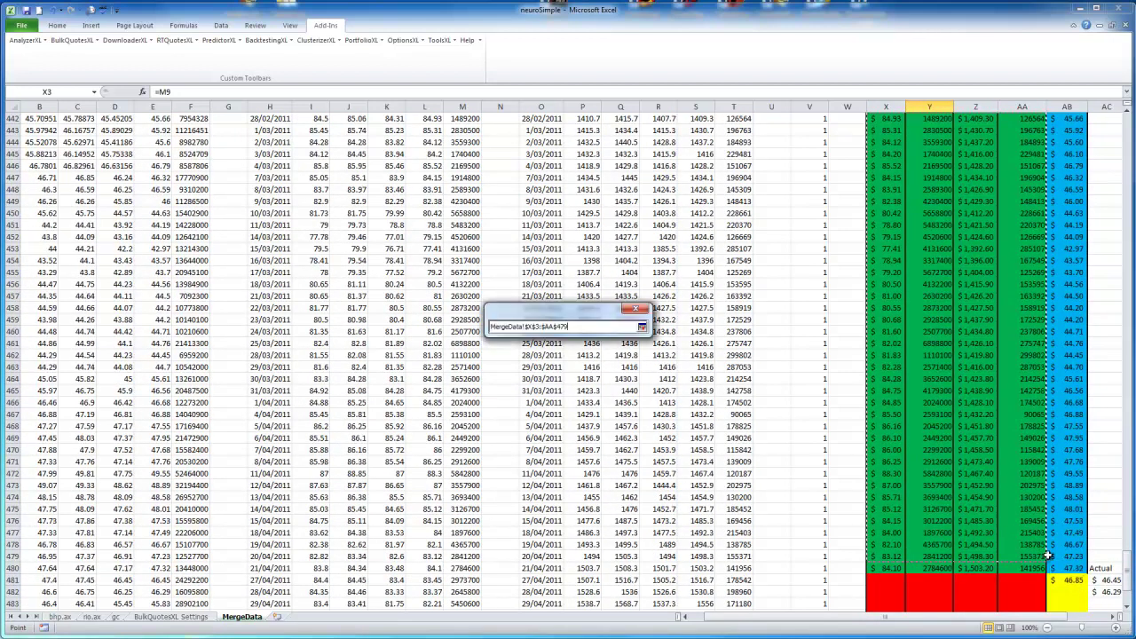
{"action": "left_click", "coordinate": [642, 328]}
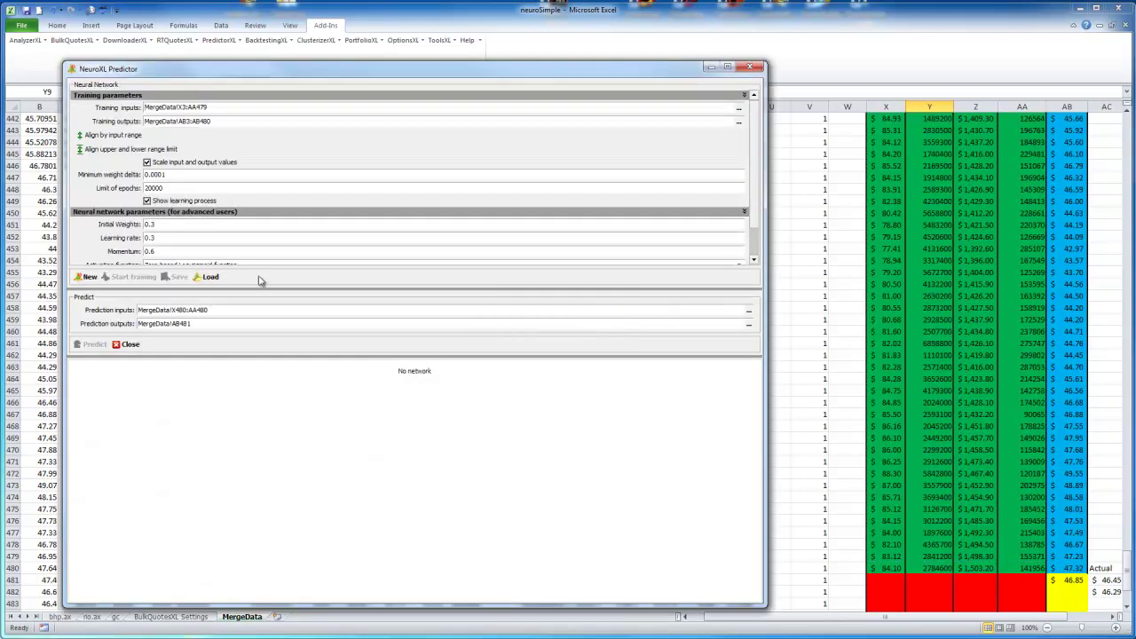
Step: Set the training outputs to the BHP close range AB4:AB480 on MergeData, one row ahead of the inputs
{"action": "left_click", "coordinate": [739, 121]}
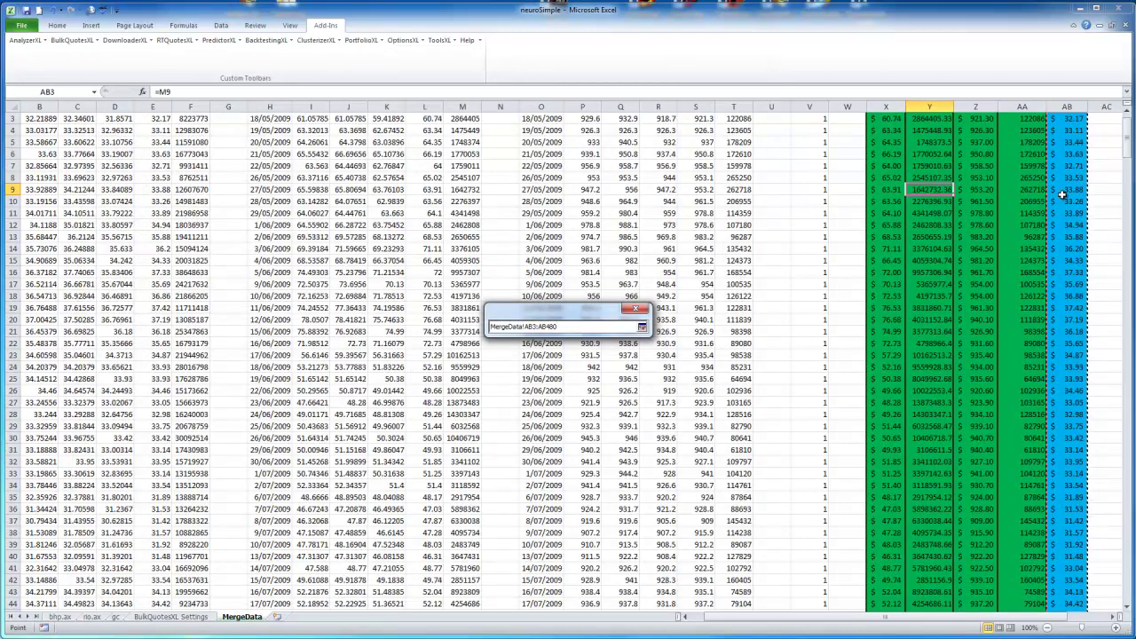
{"action": "left_click_drag", "start_coordinate": [1128, 135], "coordinate": [1129, 130]}
{"action": "left_click", "coordinate": [1057, 154]}
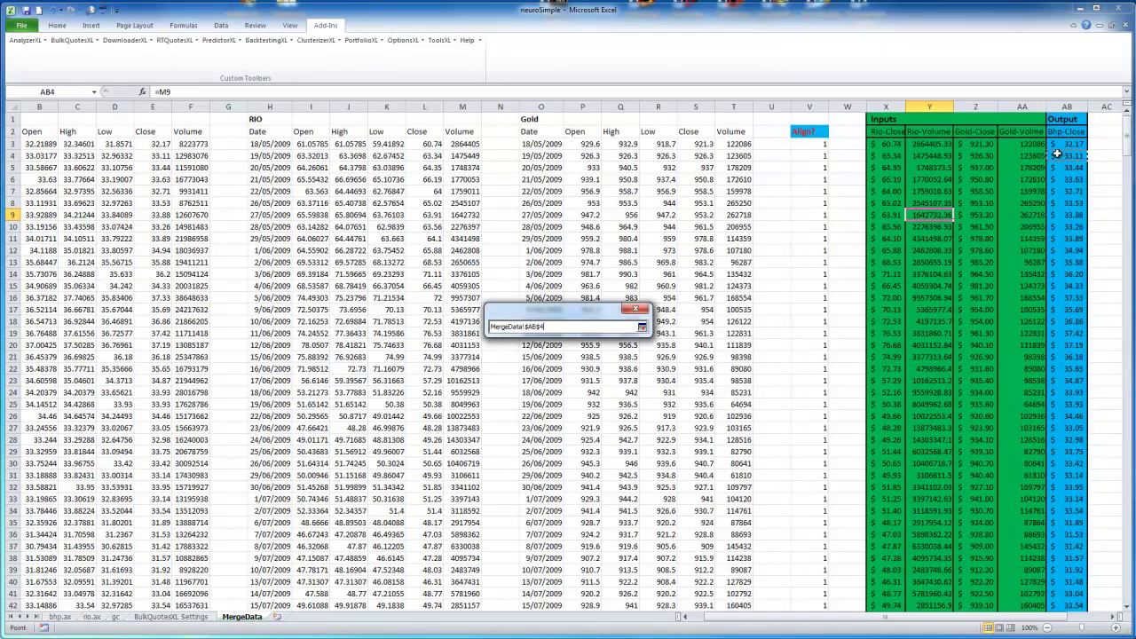
{"action": "left_click_drag", "start_coordinate": [1057, 155], "coordinate": [1078, 636]}
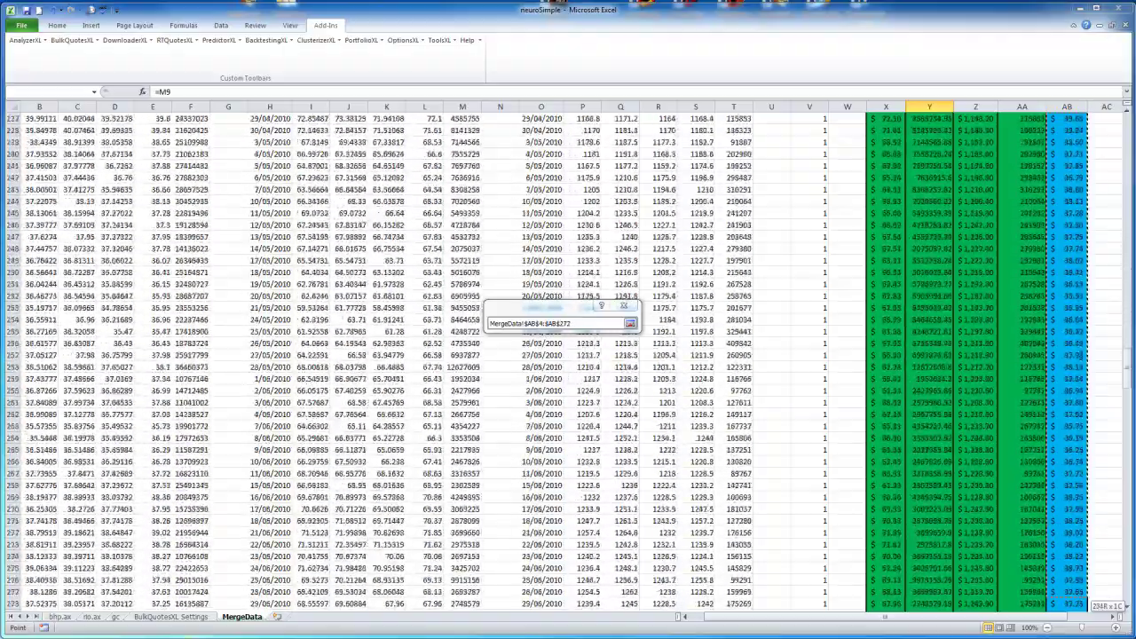
{"action": "left_click_drag", "start_coordinate": [1078, 635], "coordinate": [1078, 635]}
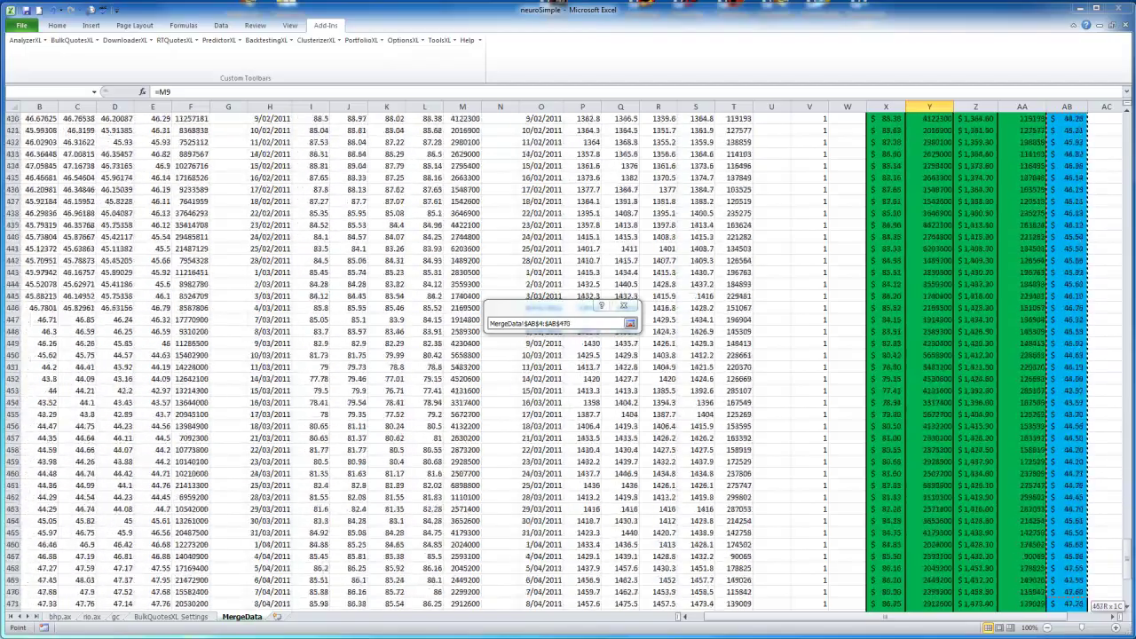
{"action": "left_click_drag", "start_coordinate": [1097, 606], "coordinate": [1075, 567]}
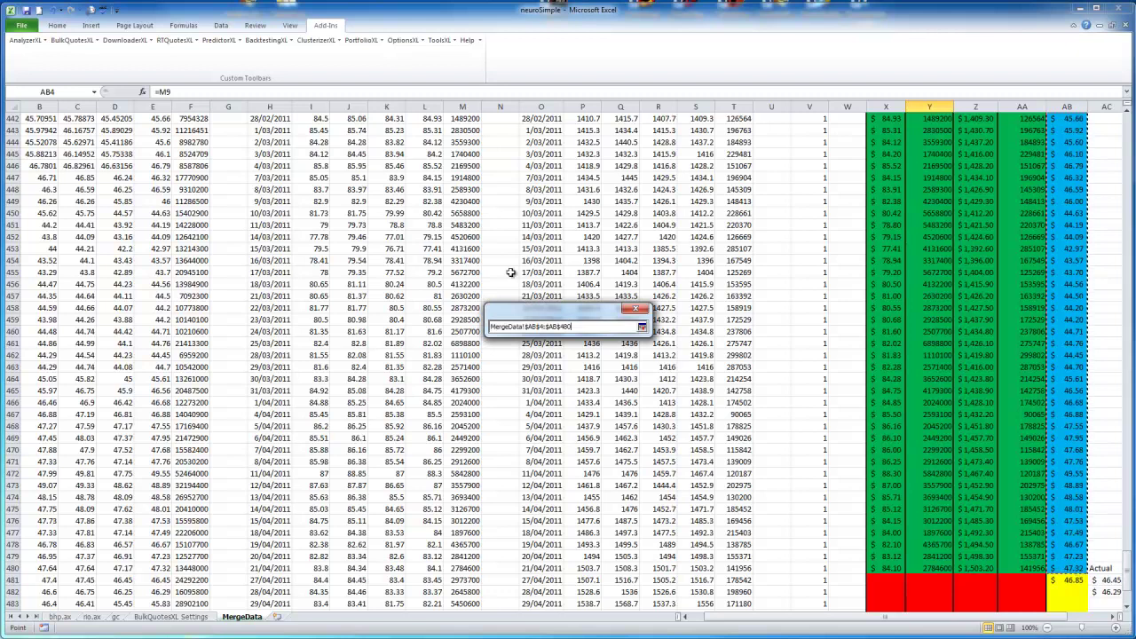
{"action": "left_click", "coordinate": [641, 326]}
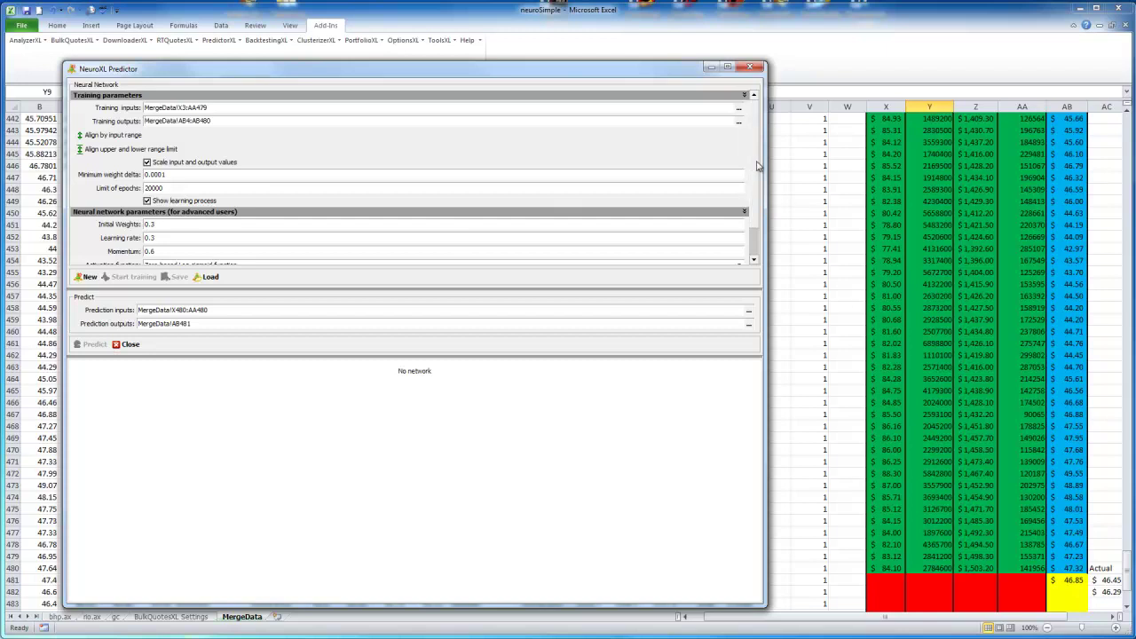
Step: Create a new neural network with the existing parameters and train it on the selected ranges
{"action": "scroll", "coordinate": [753, 169], "scroll_direction": "down", "scroll_amount": 3}
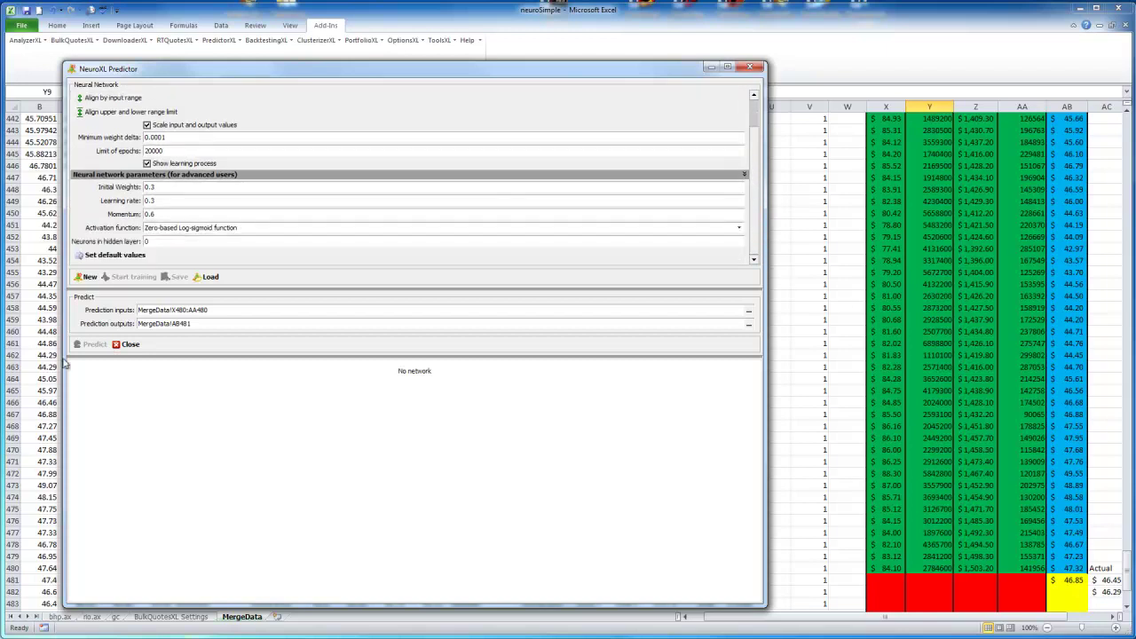
{"action": "left_click", "coordinate": [87, 277]}
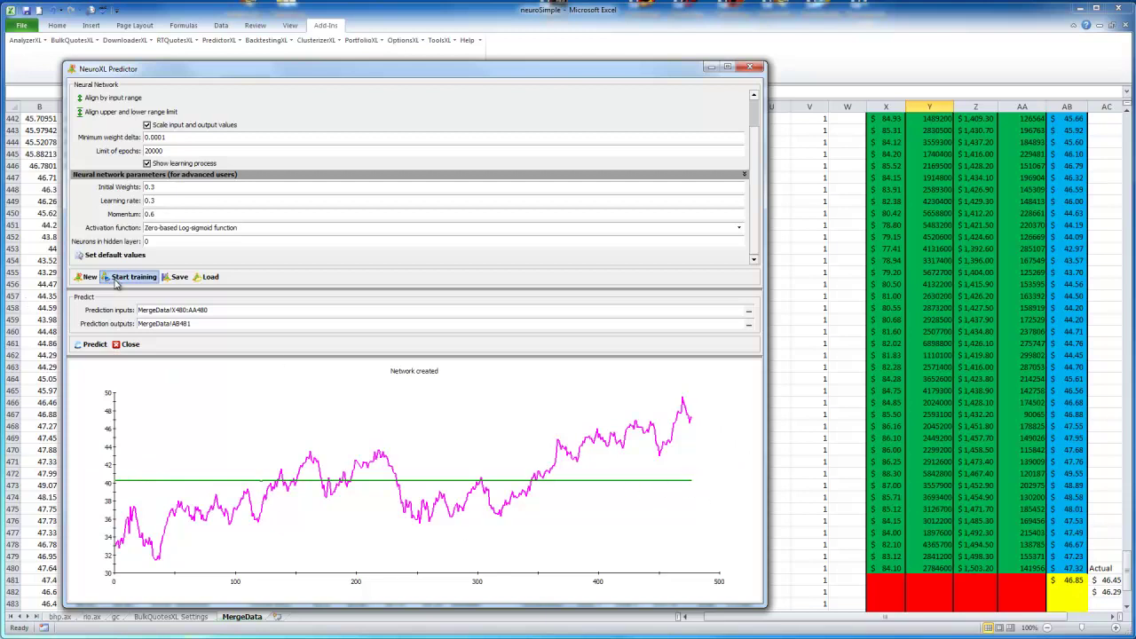
{"action": "left_click", "coordinate": [124, 277]}
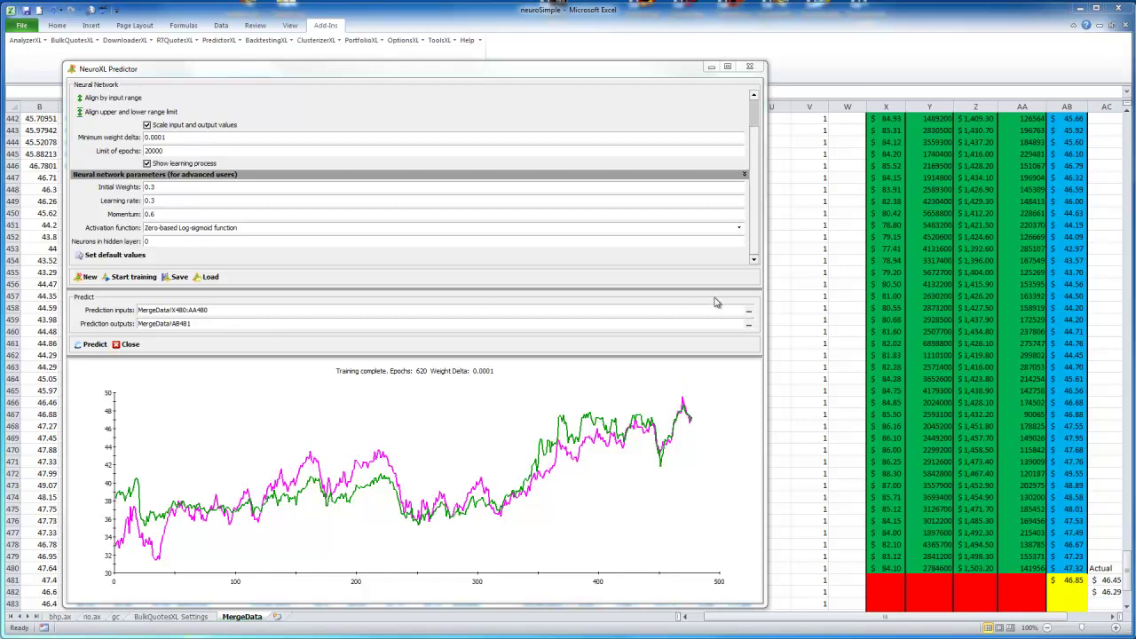
Step: Set the prediction inputs to X480:AA480 and the prediction output to cell AB481 on MergeData
{"action": "left_click", "coordinate": [749, 317]}
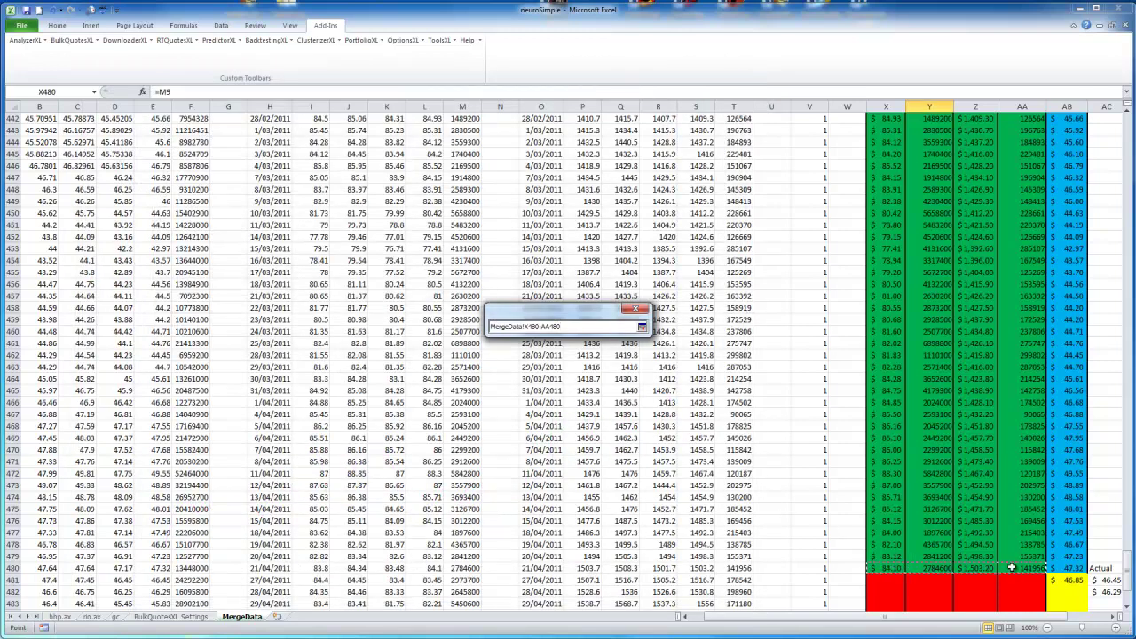
{"action": "left_click", "coordinate": [641, 327]}
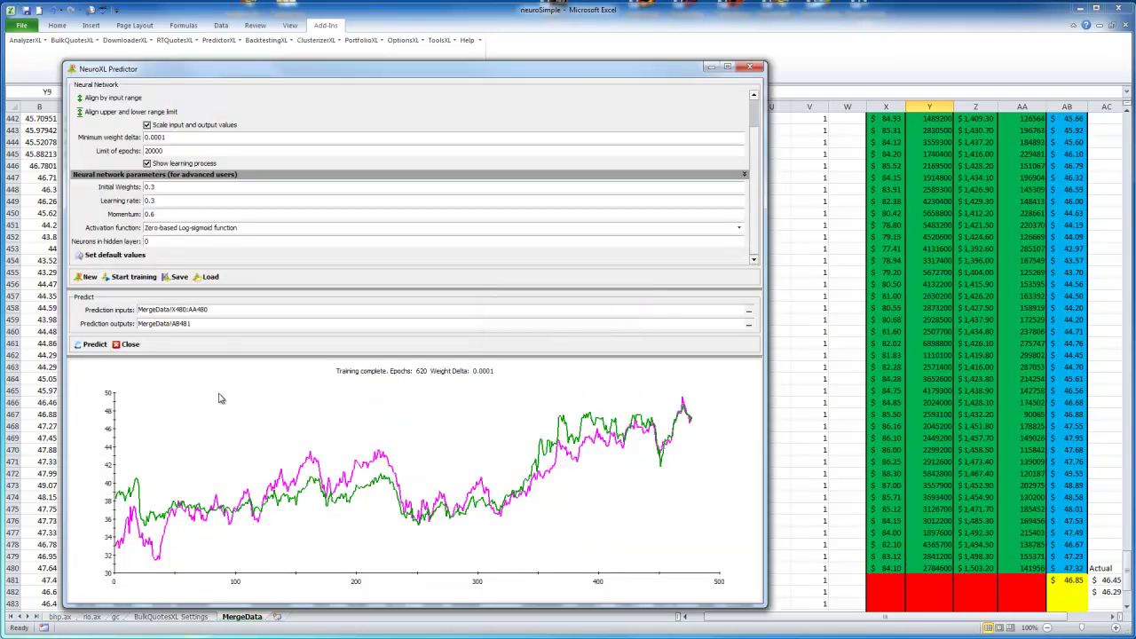
{"action": "left_click", "coordinate": [748, 325]}
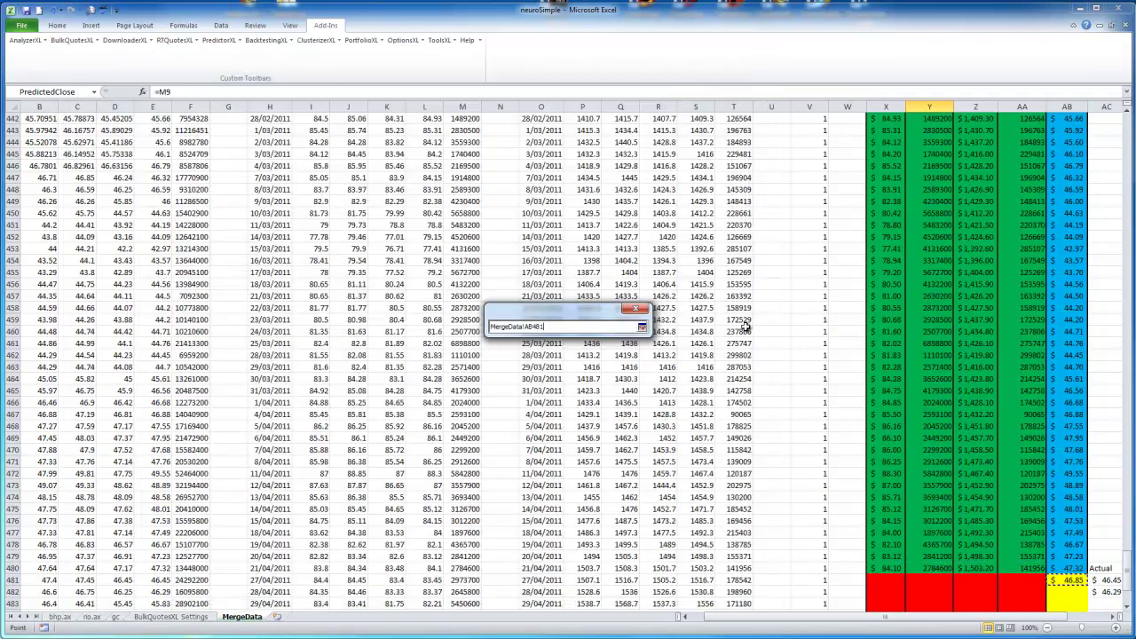
{"action": "left_click", "coordinate": [1072, 579]}
{"action": "left_click", "coordinate": [641, 328]}
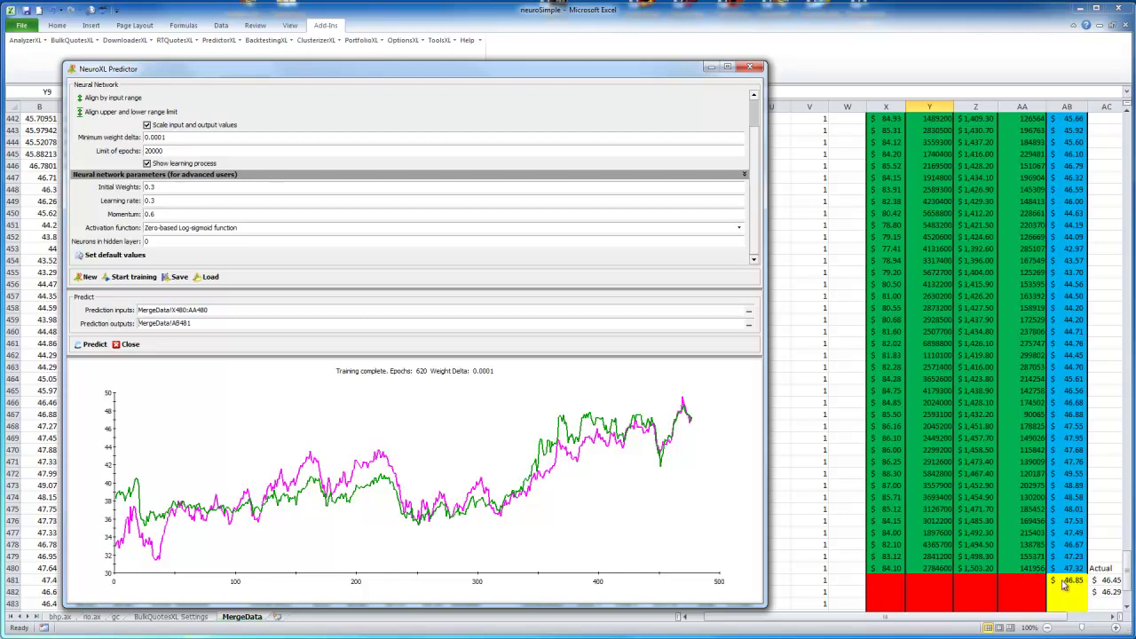
Step: Run the prediction into AB481, close the predictor and compare the predicted BHP close with the Actual and Error columns
{"action": "left_click", "coordinate": [82, 350]}
{"action": "left_click", "coordinate": [125, 344]}
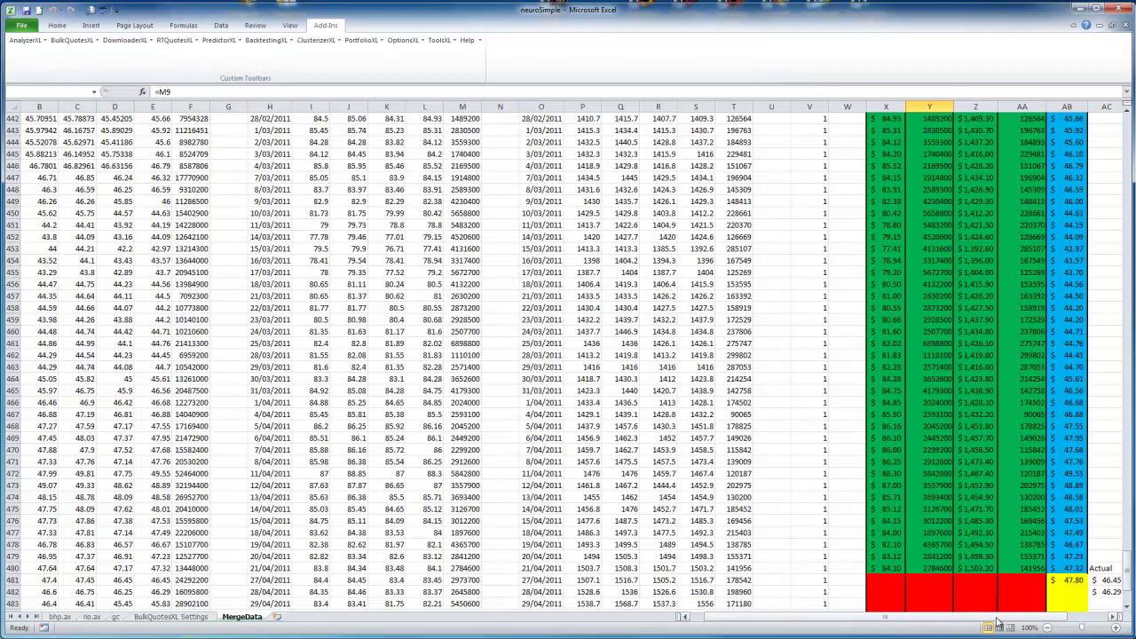
{"action": "left_click_drag", "start_coordinate": [981, 619], "coordinate": [1041, 596]}
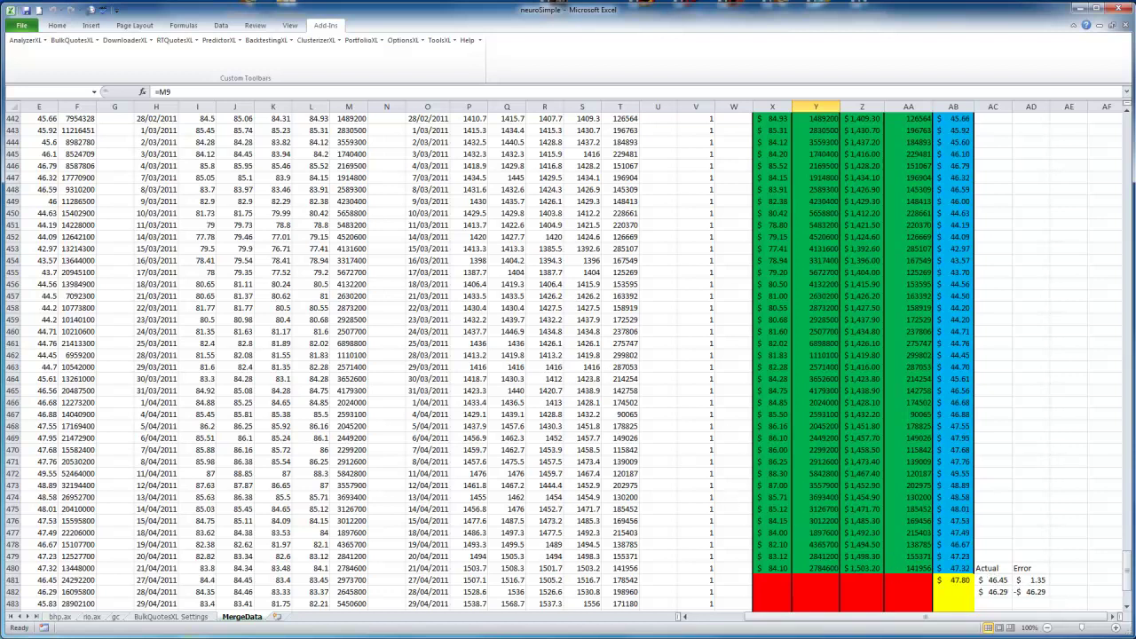
Step: Reopen NeuroXL Predictor and limit the training inputs to the RIO close range X3:X479 on MergeData
{"action": "scroll", "coordinate": [886, 605], "scroll_direction": "left", "scroll_amount": 4}
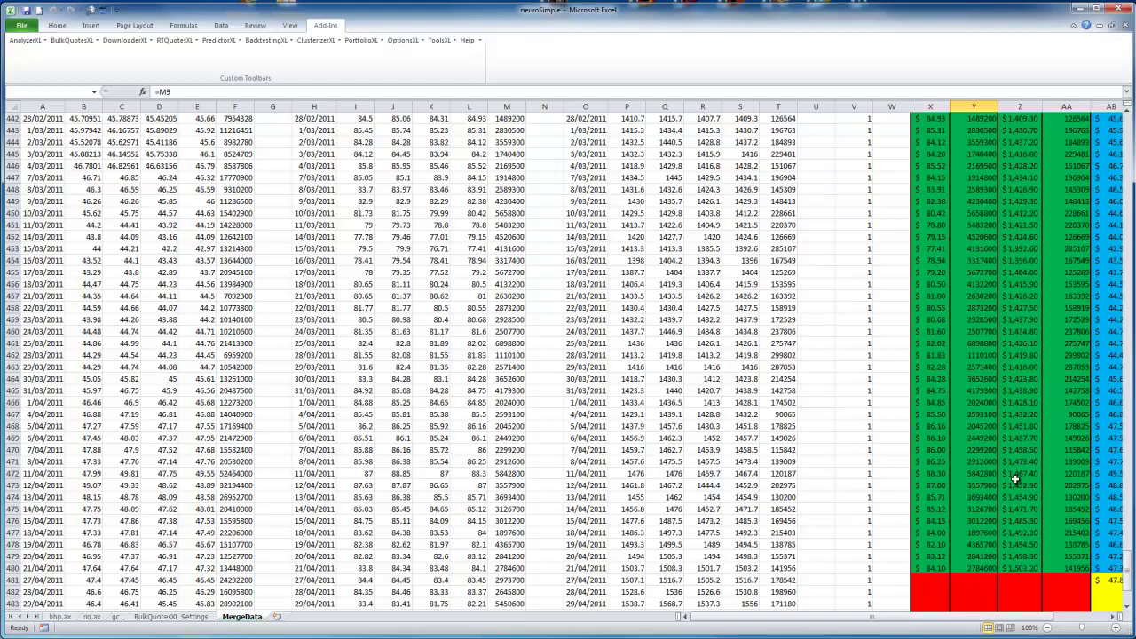
{"action": "left_click_drag", "start_coordinate": [1126, 573], "coordinate": [1123, 133]}
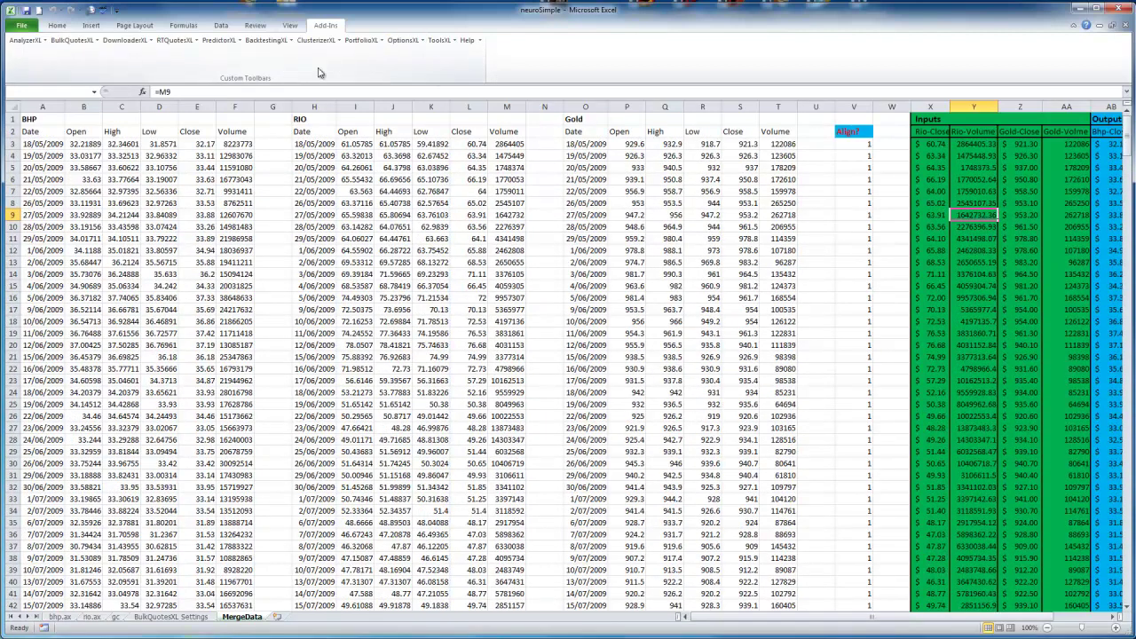
{"action": "left_click", "coordinate": [220, 41]}
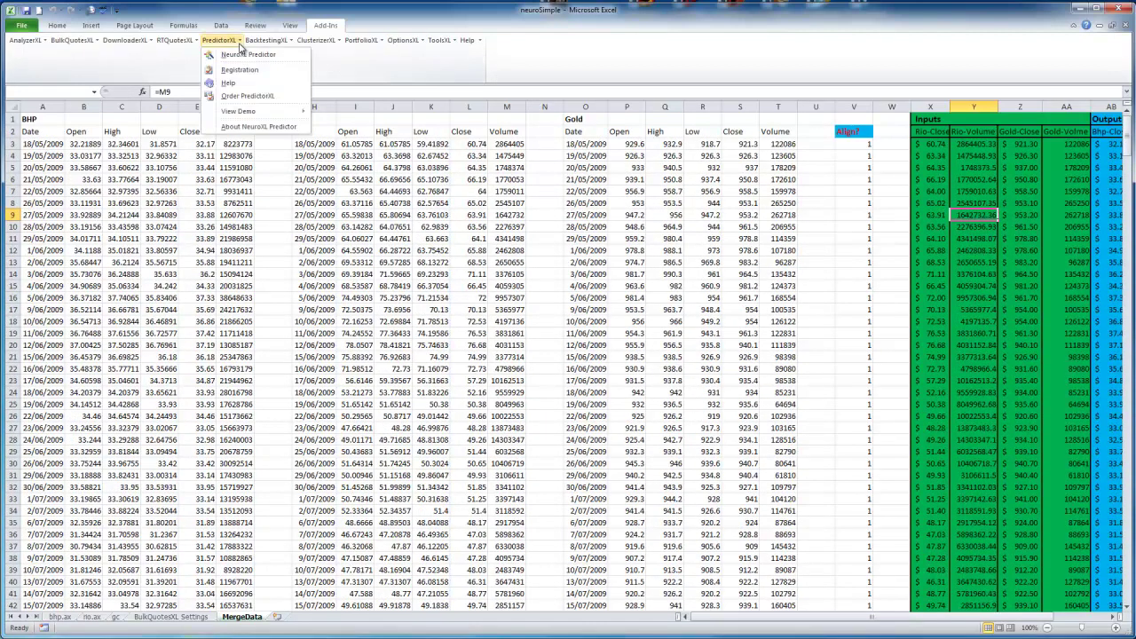
{"action": "left_click", "coordinate": [275, 92]}
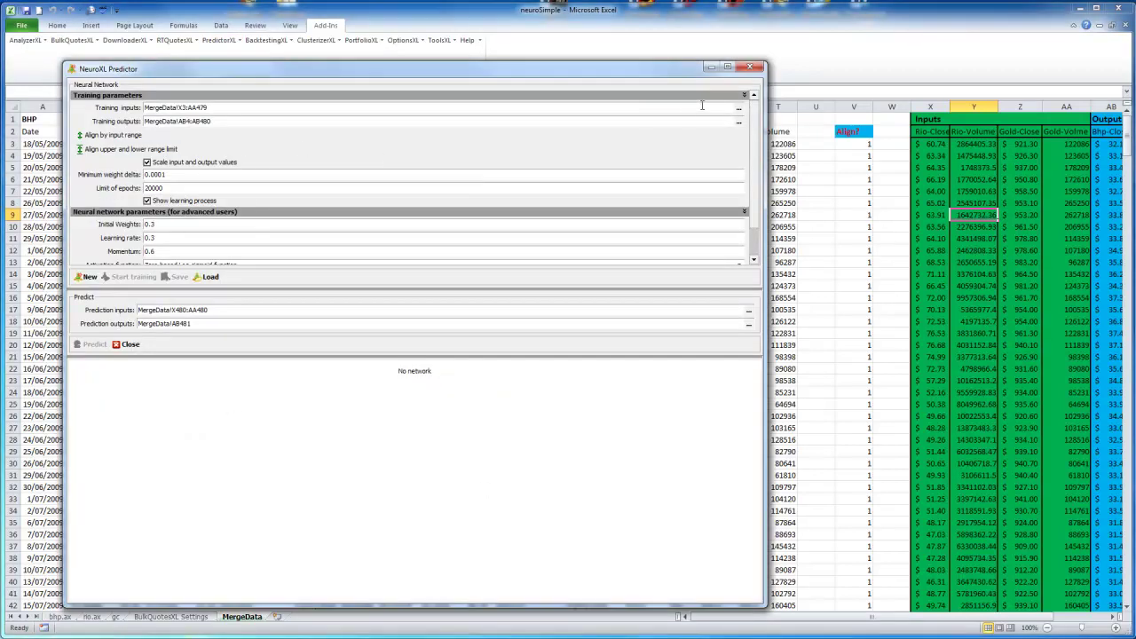
{"action": "left_click", "coordinate": [737, 108]}
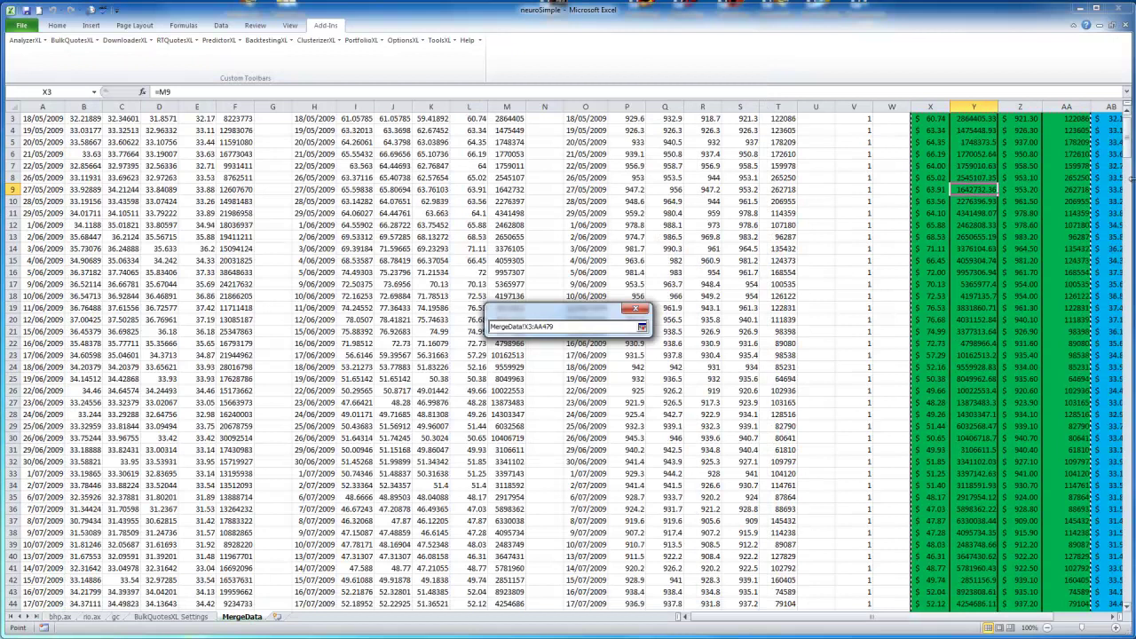
{"action": "scroll", "coordinate": [1127, 147], "scroll_direction": "up", "scroll_amount": 1}
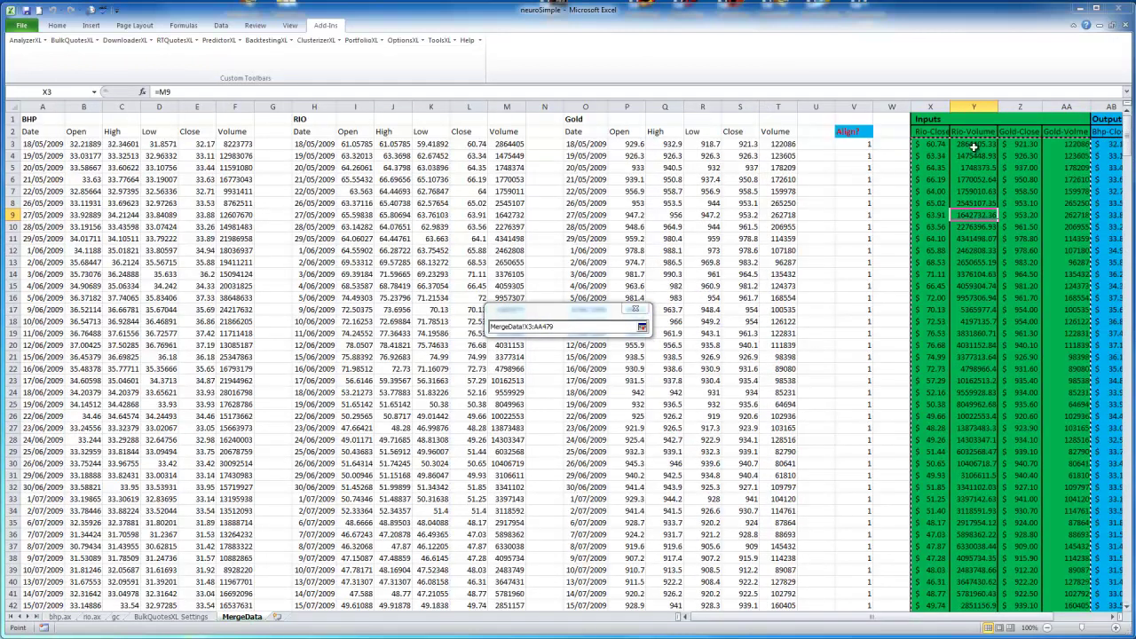
{"action": "left_click", "coordinate": [946, 143]}
{"action": "left_click_drag", "start_coordinate": [945, 144], "coordinate": [937, 554]}
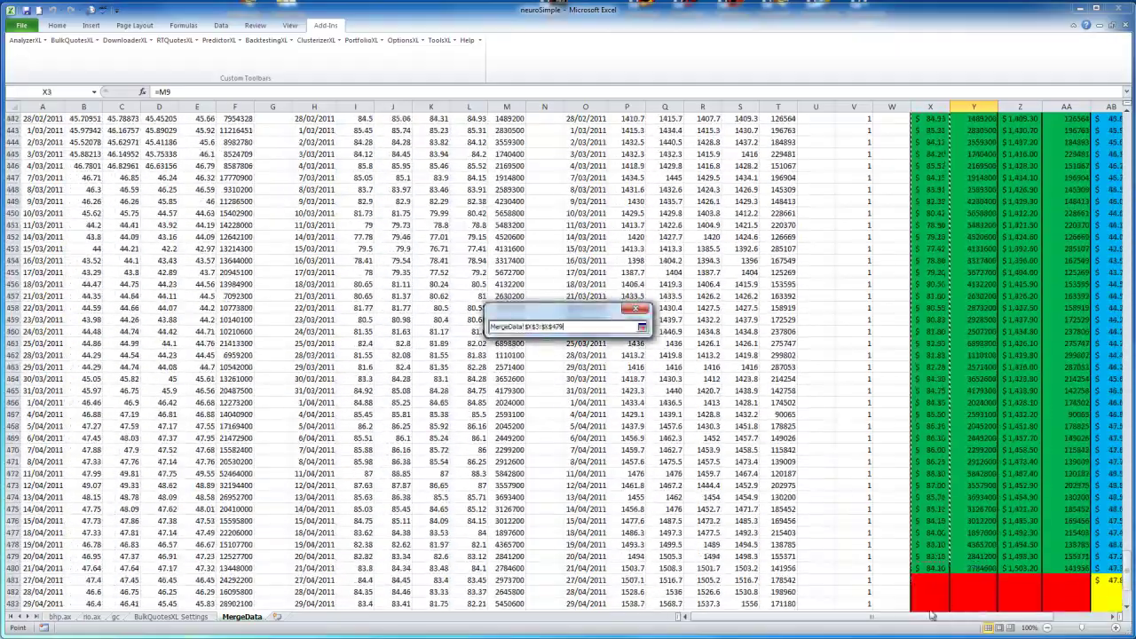
{"action": "left_click", "coordinate": [630, 323]}
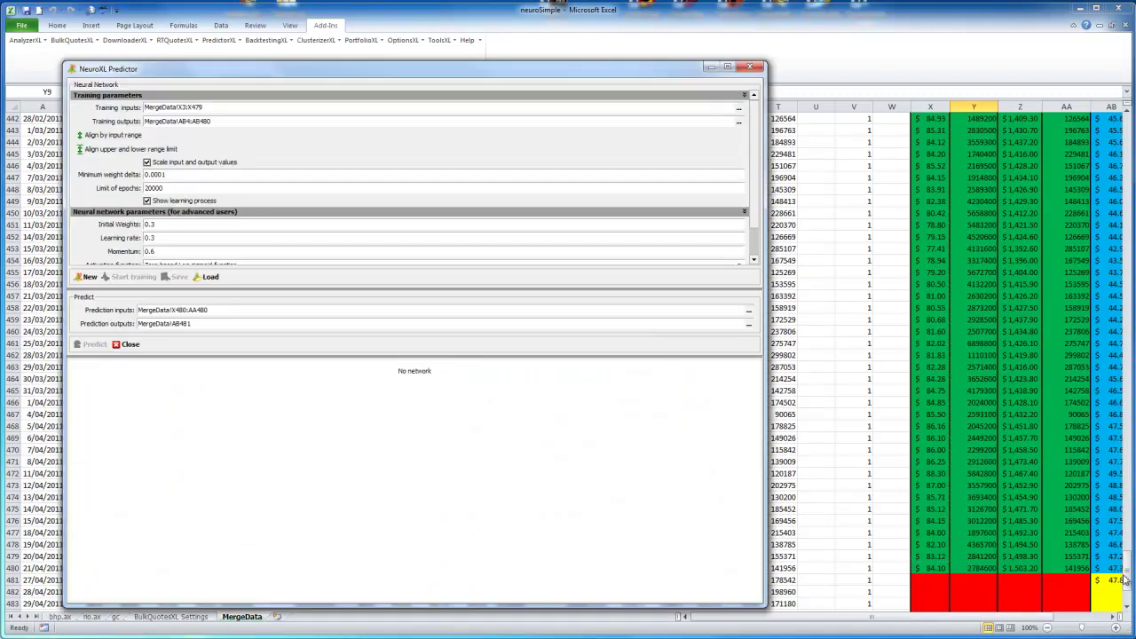
Step: Create a new neural network from the RIO close inputs and train it against the BHP close outputs AB4:AB480
{"action": "left_click", "coordinate": [216, 120]}
{"action": "left_click", "coordinate": [88, 277]}
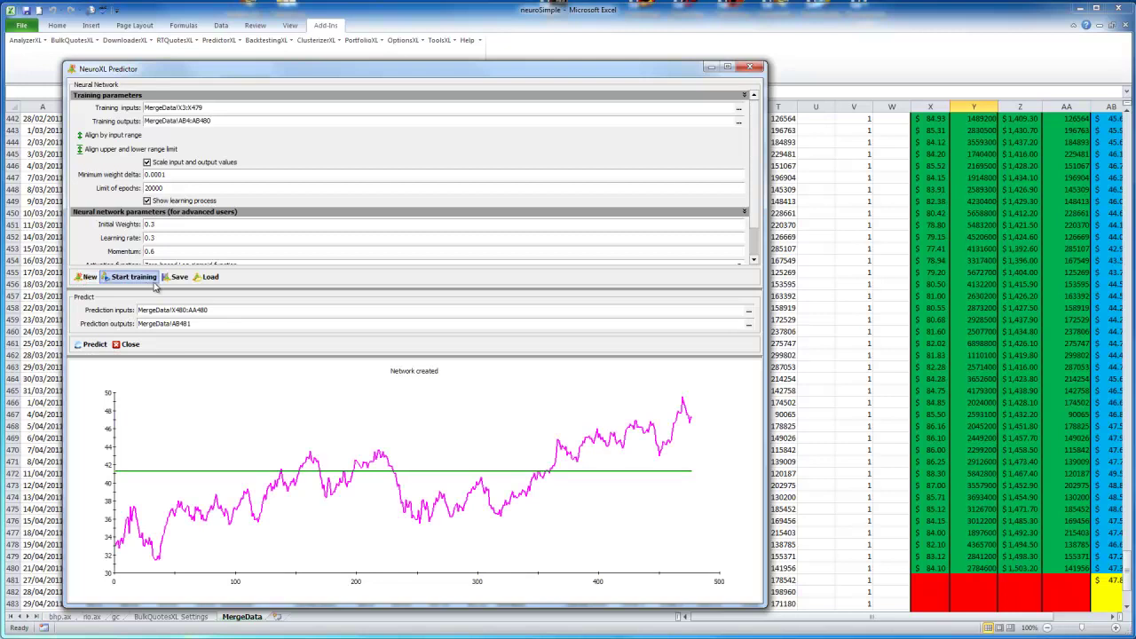
{"action": "left_click", "coordinate": [153, 281]}
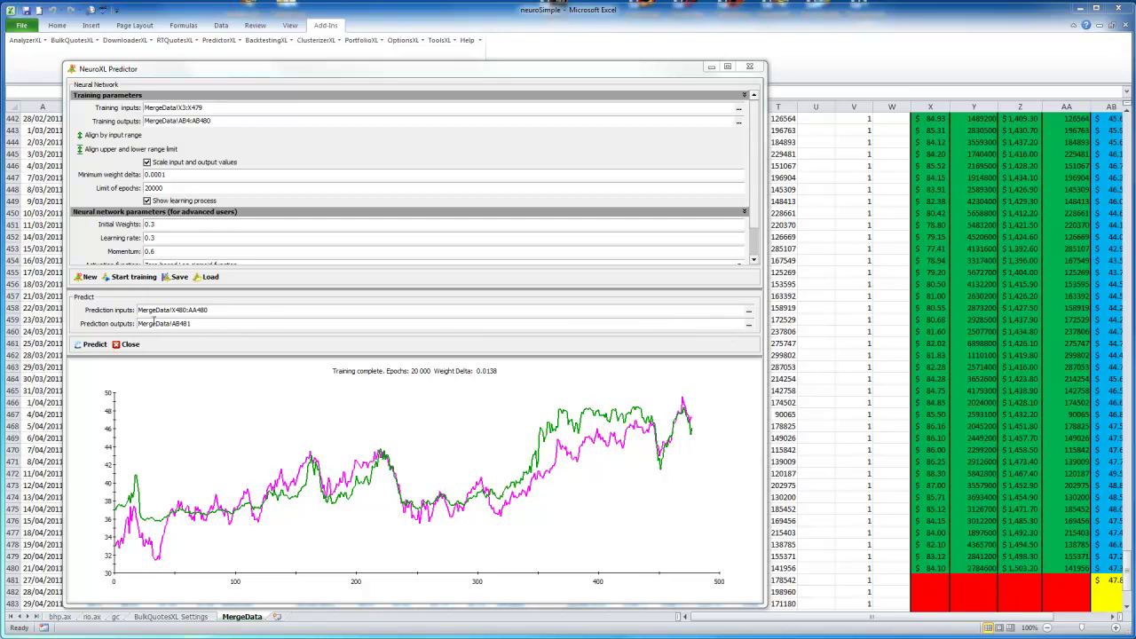
Step: Set the prediction input to the single RIO close cell X480 on MergeData
{"action": "left_click", "coordinate": [748, 310]}
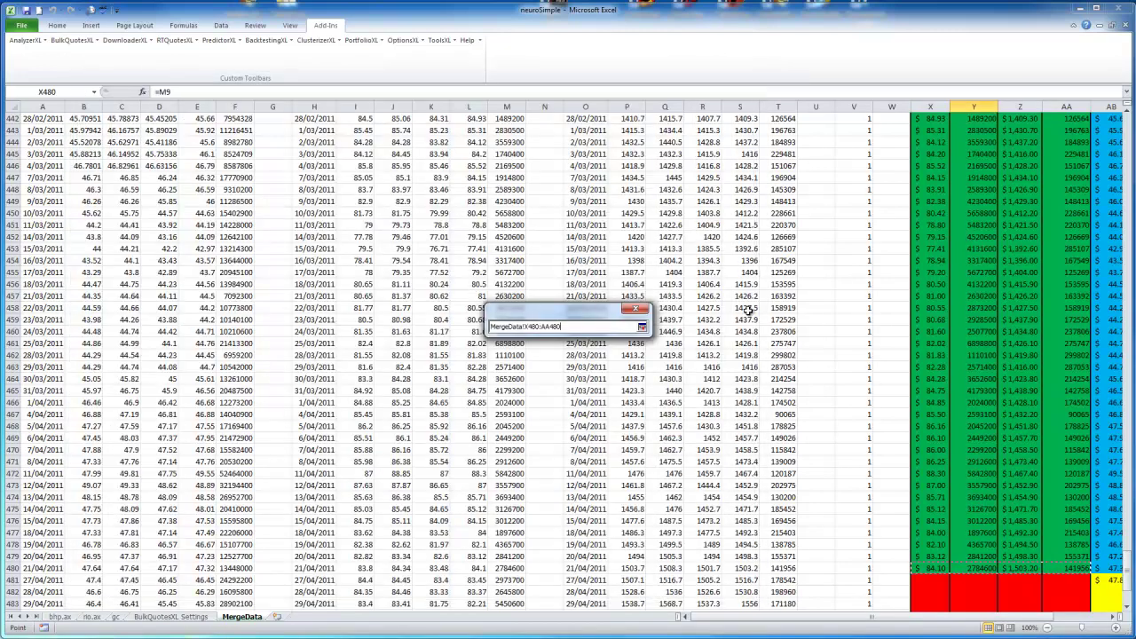
{"action": "left_click", "coordinate": [931, 568]}
{"action": "left_click", "coordinate": [641, 326]}
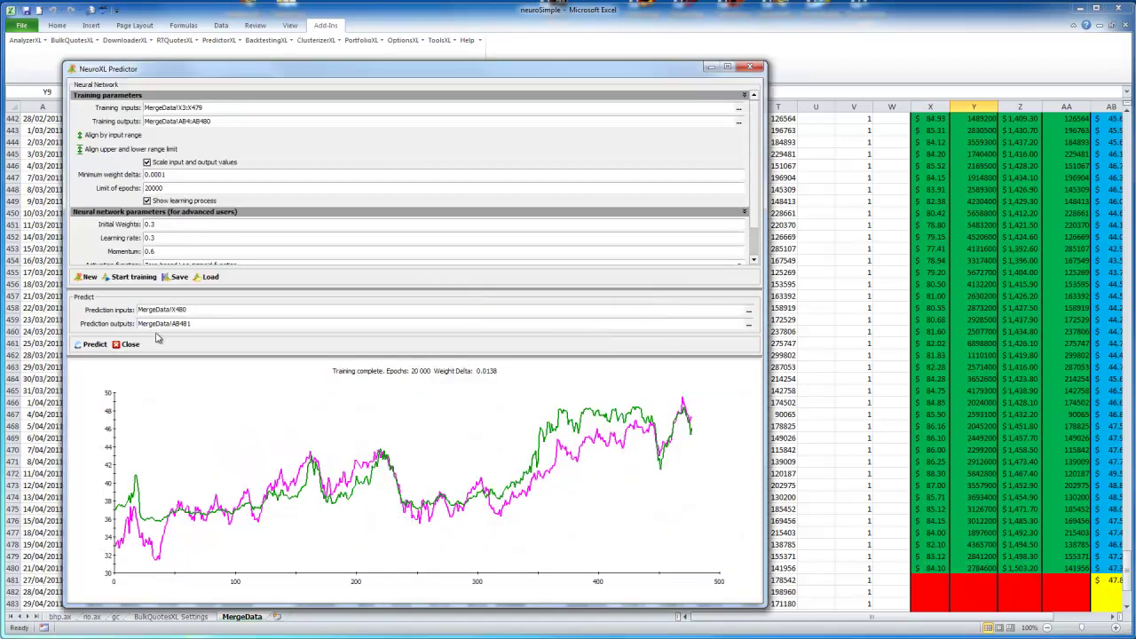
Step: Predict the BHP close into AB481 from the RIO close alone, close the predictor and check the prediction against the Actual and Error values
{"action": "left_click", "coordinate": [95, 344]}
{"action": "left_click", "coordinate": [95, 344]}
{"action": "left_click", "coordinate": [126, 345]}
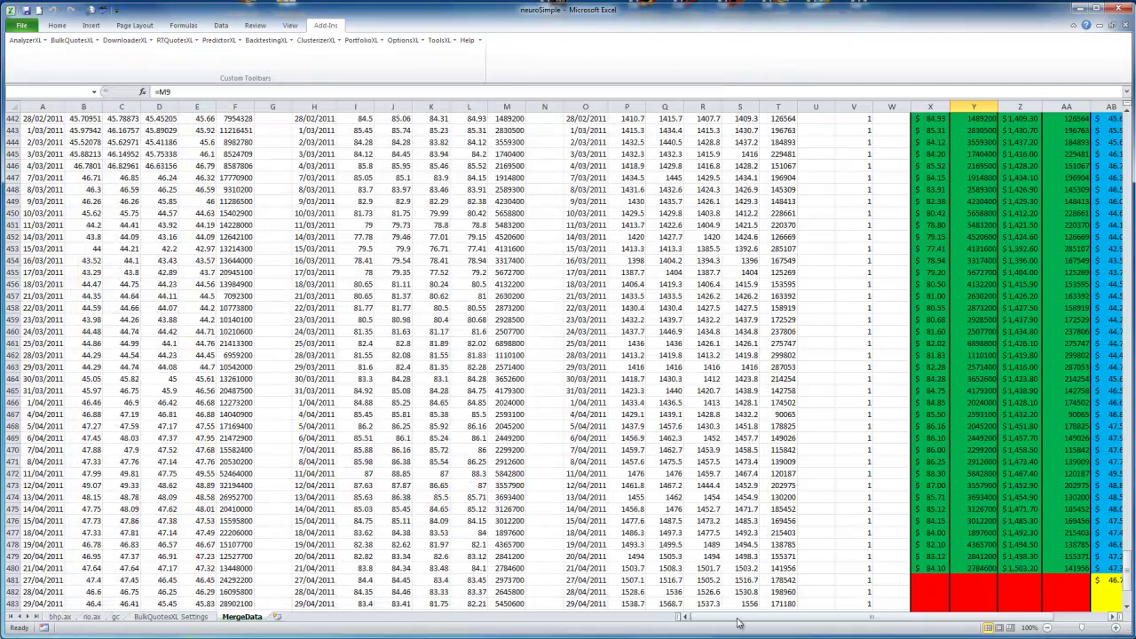
{"action": "left_click_drag", "start_coordinate": [736, 624], "coordinate": [784, 626]}
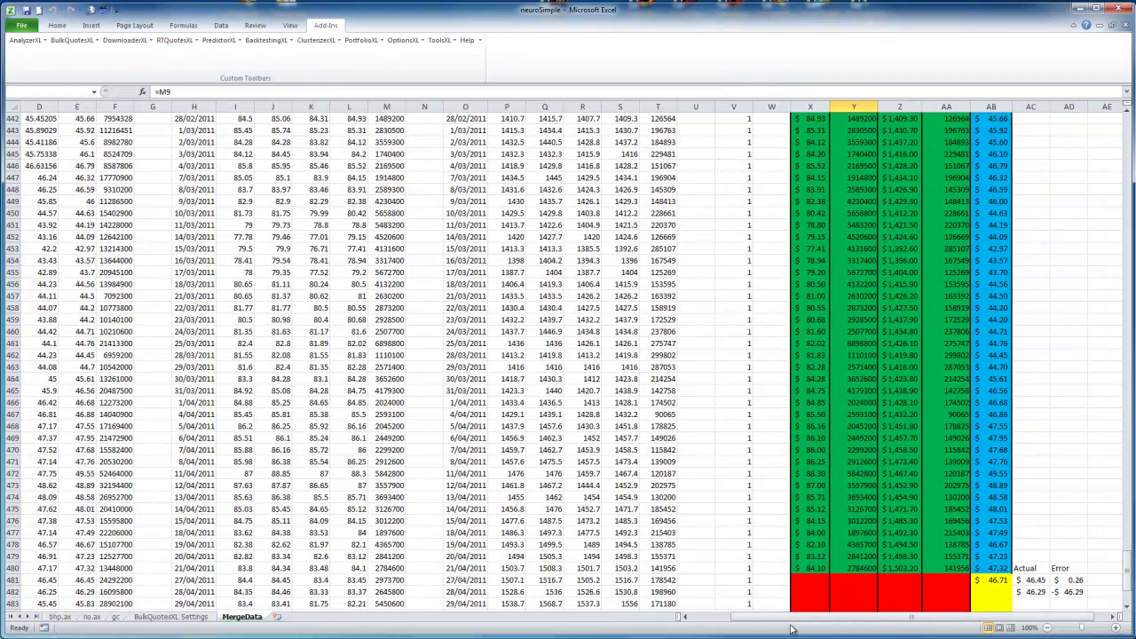
{"action": "left_click", "coordinate": [994, 579]}
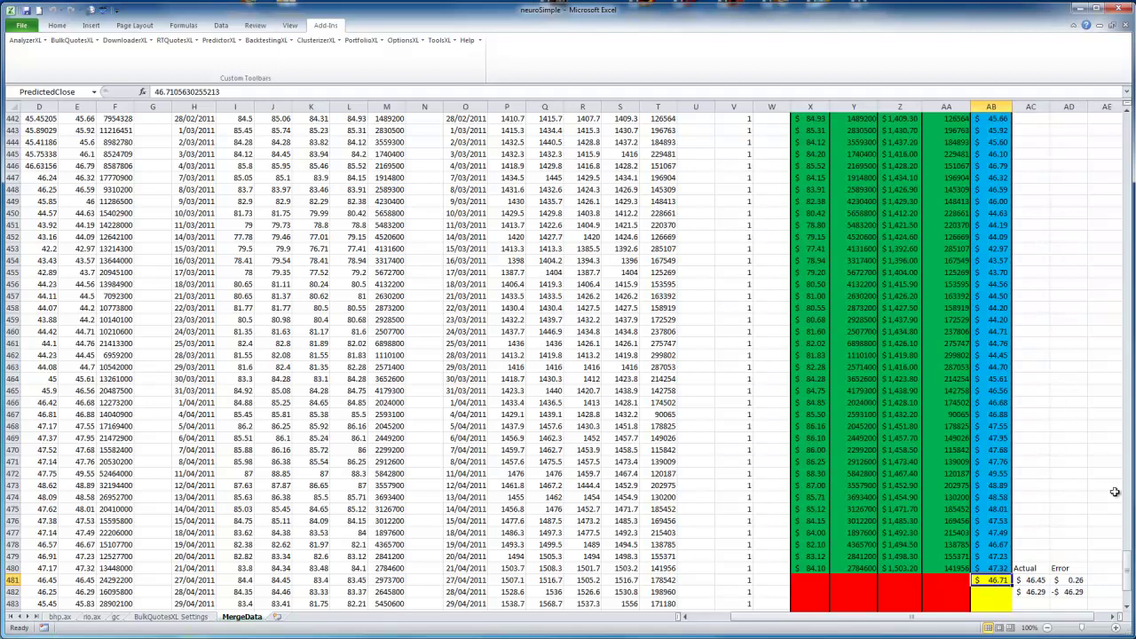
{"action": "left_click_drag", "start_coordinate": [1127, 571], "coordinate": [1119, 142]}
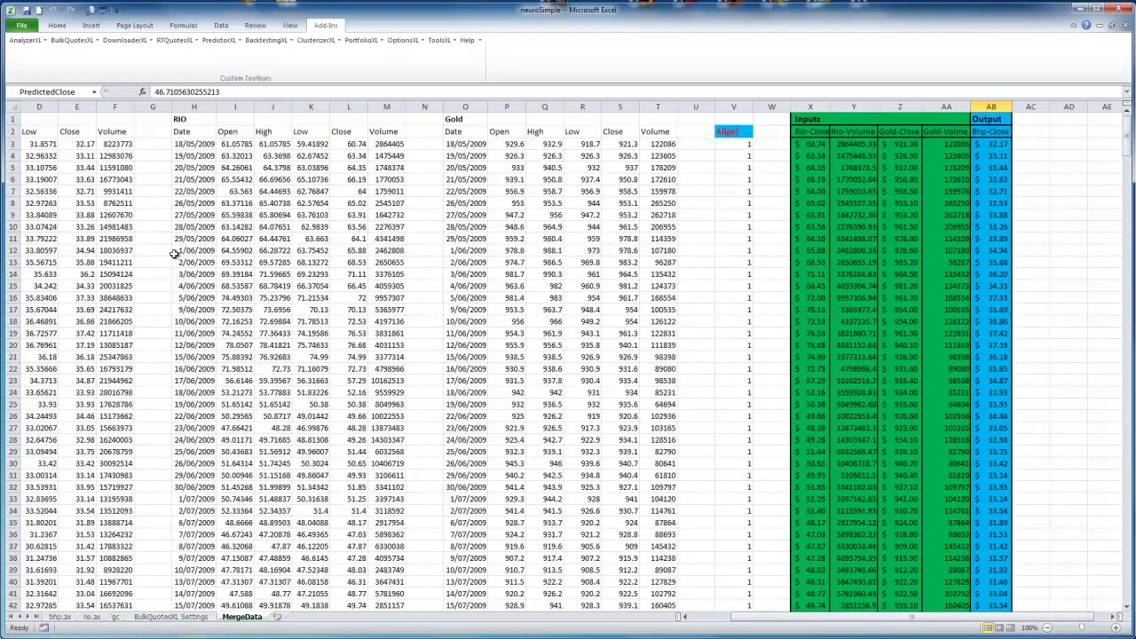